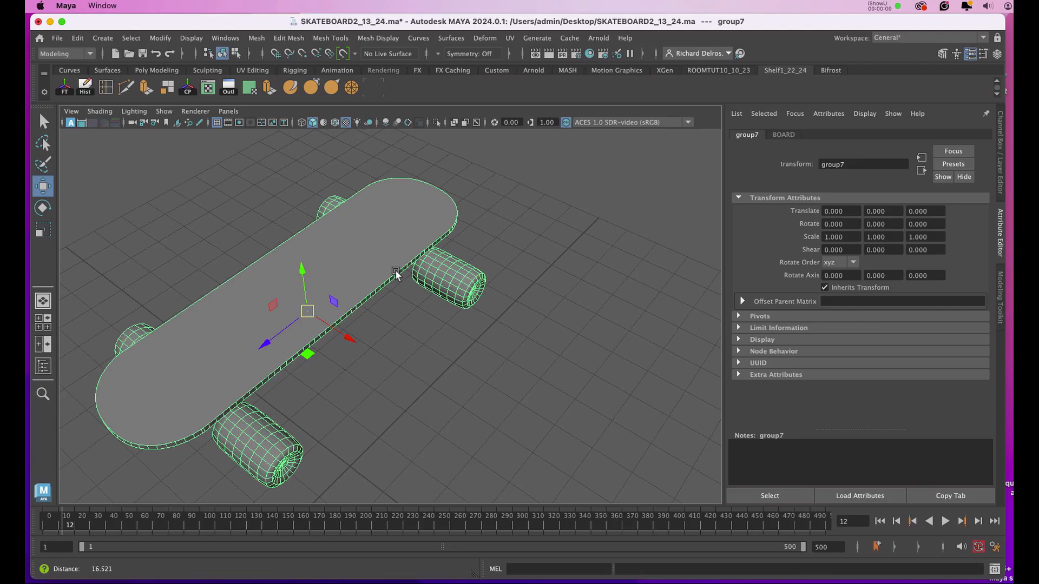
# Assign a new Arnold aiStandardSurface material named SKATEBOARD2 to the whole skateboard group.
pyautogui.keyDown('alt'); pyautogui.moveTo(374, 303); pyautogui.dragTo(424, 212); pyautogui.keyUp('alt')
pyautogui.scroll(-5, 419, 319)
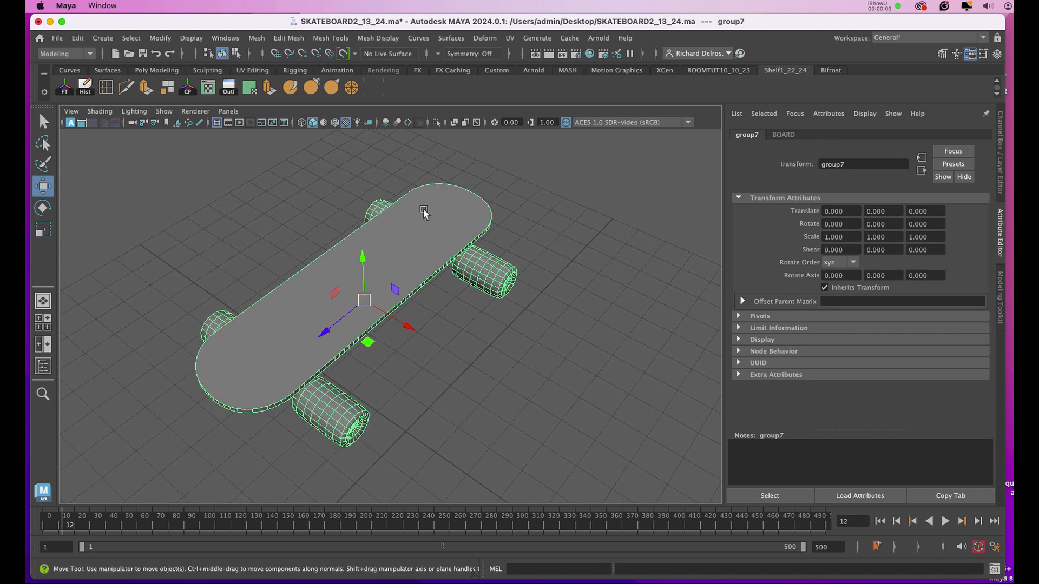
pyautogui.rightClick(433, 201)
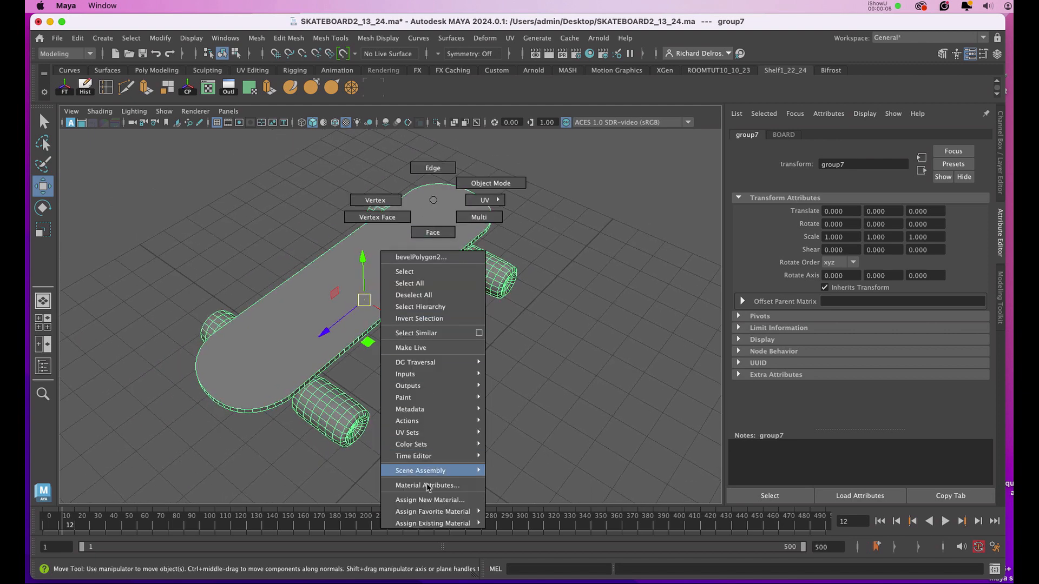
pyautogui.click(428, 500)
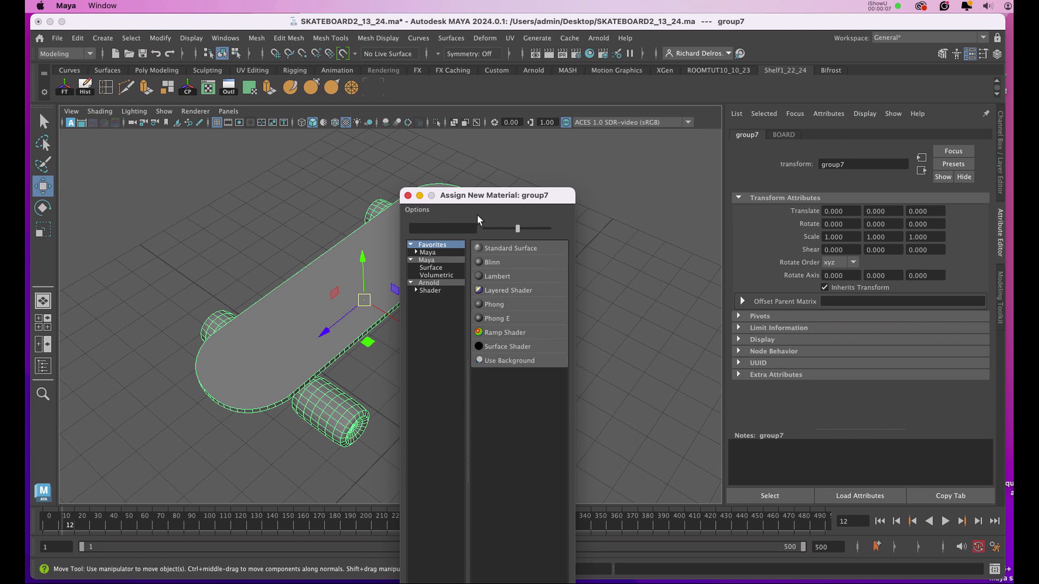
pyautogui.moveTo(479, 200); pyautogui.dragTo(597, 118)
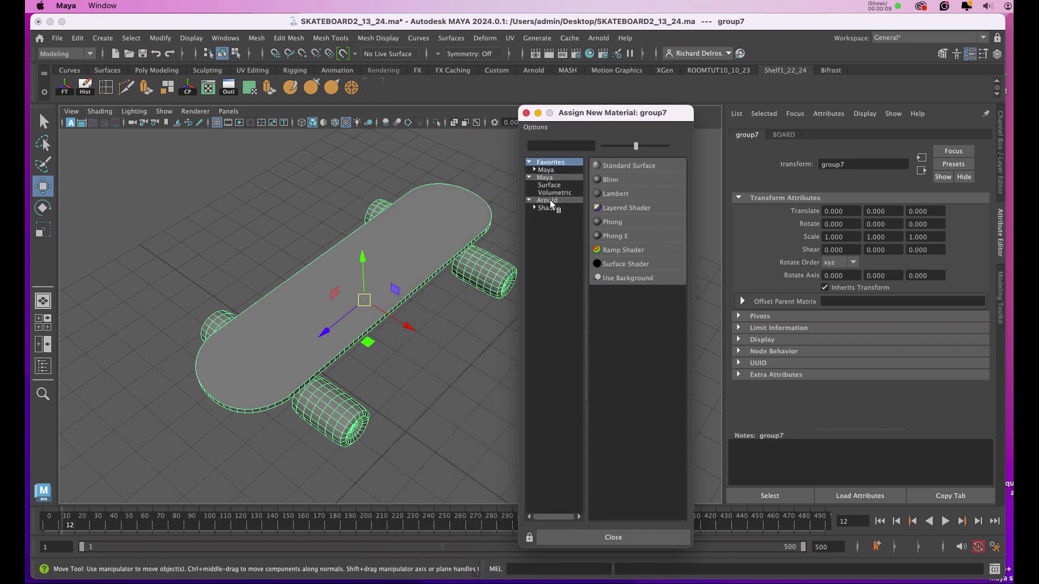
pyautogui.click(548, 200)
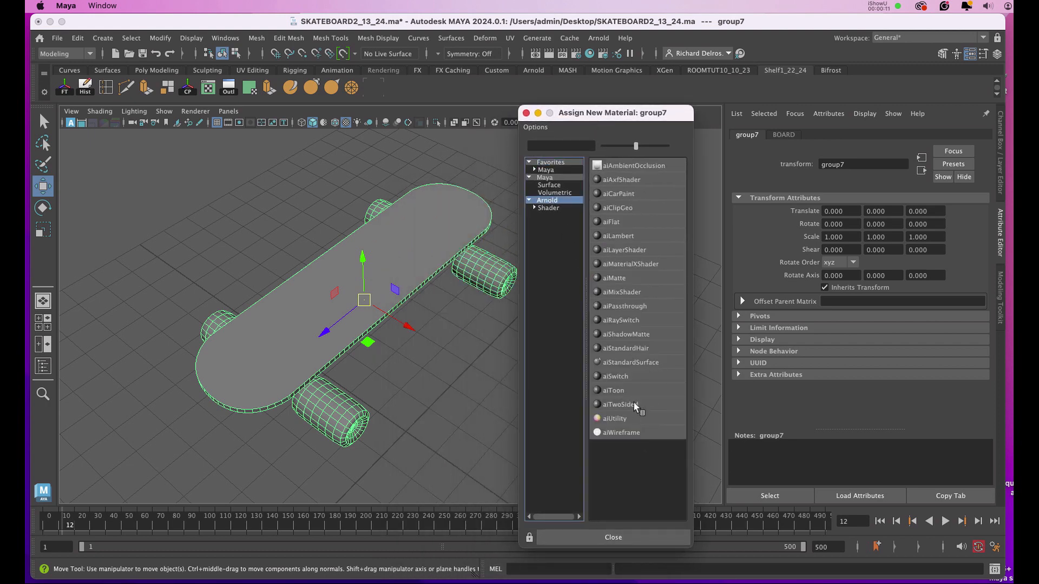
pyautogui.click(631, 362)
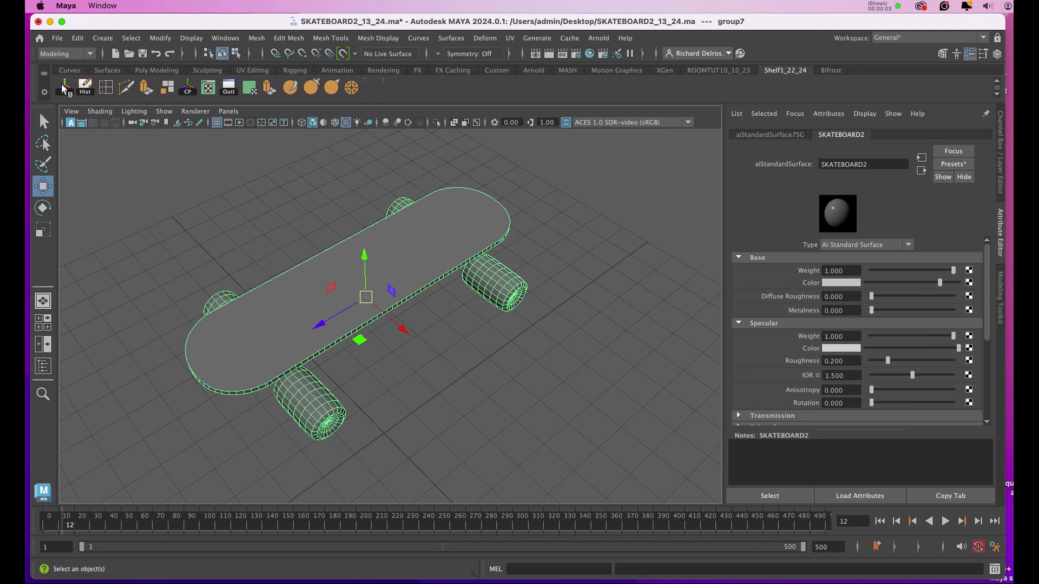
# Apply a planar UV projection to the skateboard deck from the Y axis, fitted to its bounding box.
pyautogui.keyDown('alt'); pyautogui.moveTo(186, 216); pyautogui.dragTo(208, 219); pyautogui.keyUp('alt')
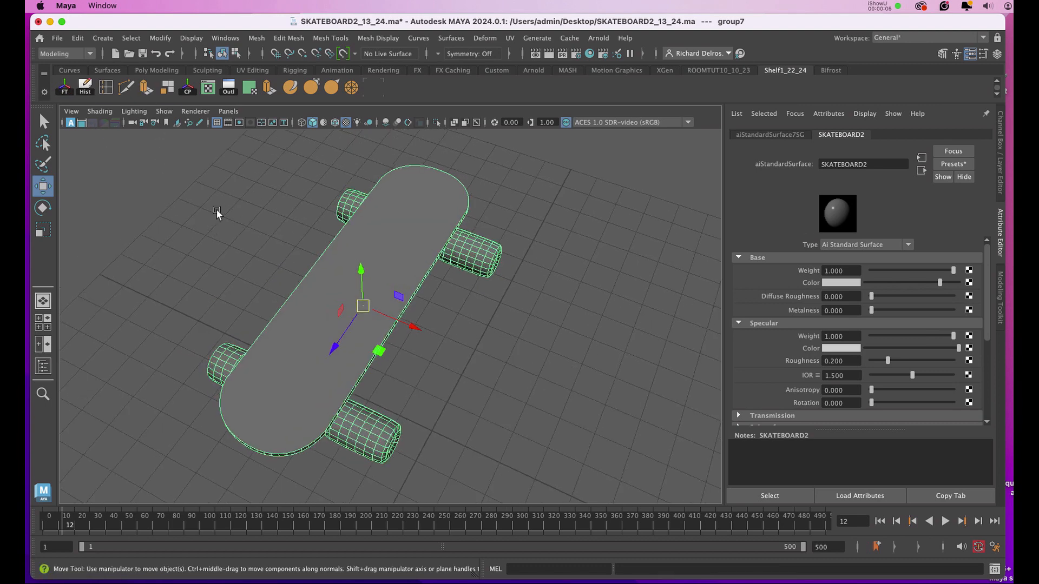
pyautogui.click(216, 209)
pyautogui.click(411, 200)
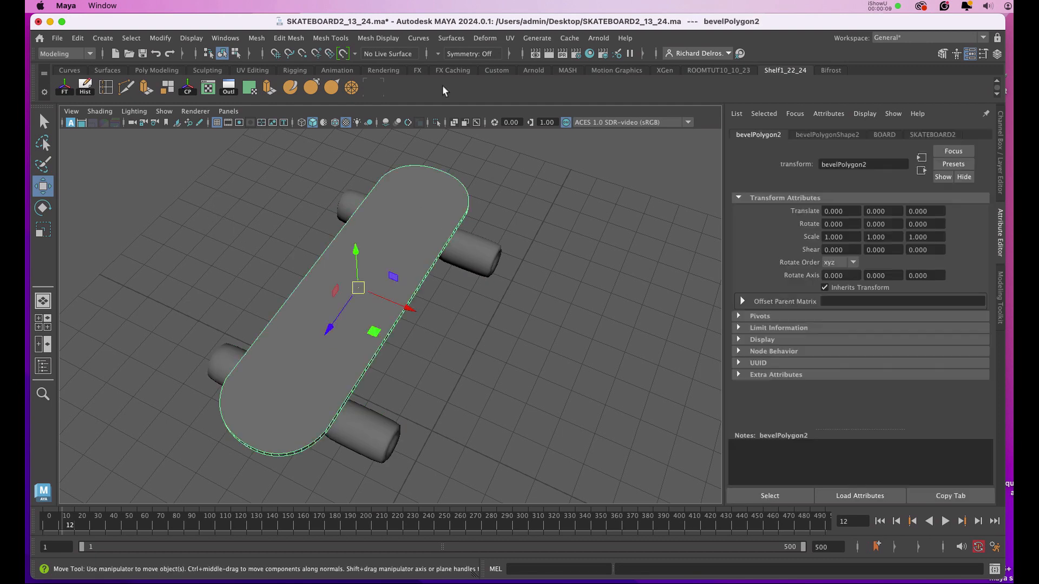
pyautogui.click(509, 38)
pyautogui.click(634, 181)
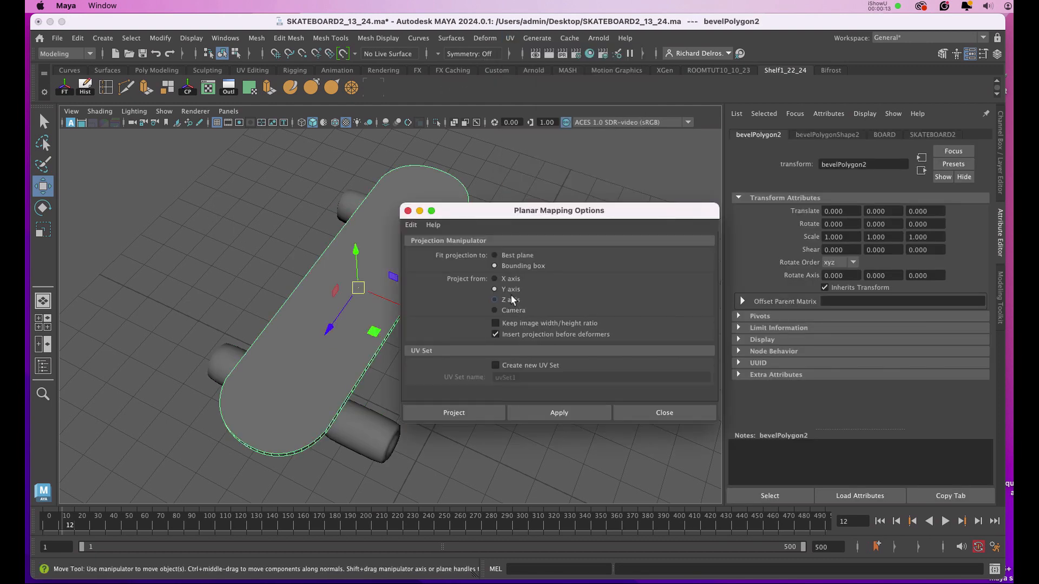
pyautogui.click(542, 417)
pyautogui.click(408, 210)
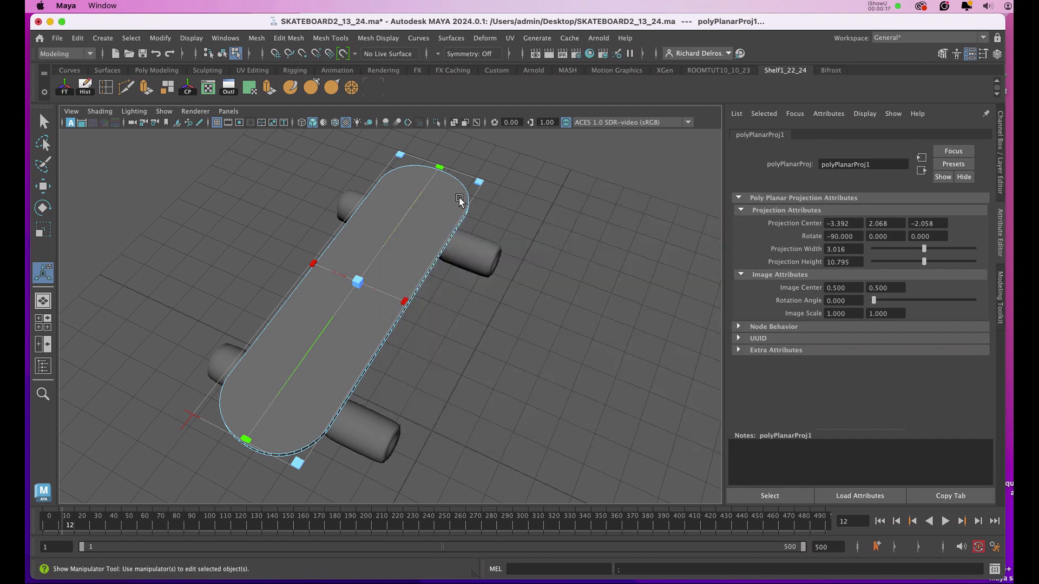
# Set the deck's planar projection width and height to one common value and return to object mode.
pyautogui.click(999, 137)
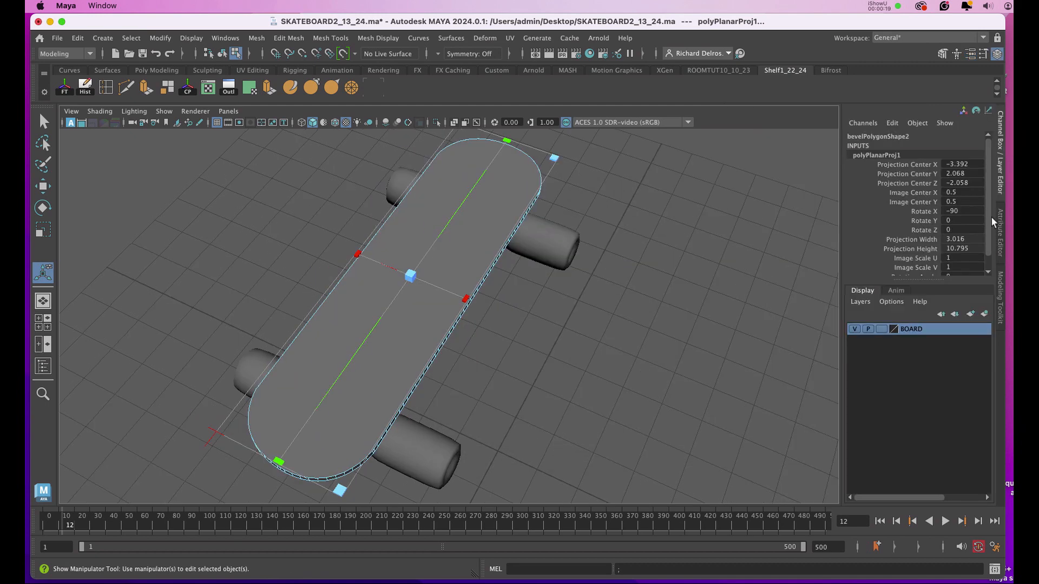
pyautogui.moveTo(979, 238); pyautogui.dragTo(979, 249)
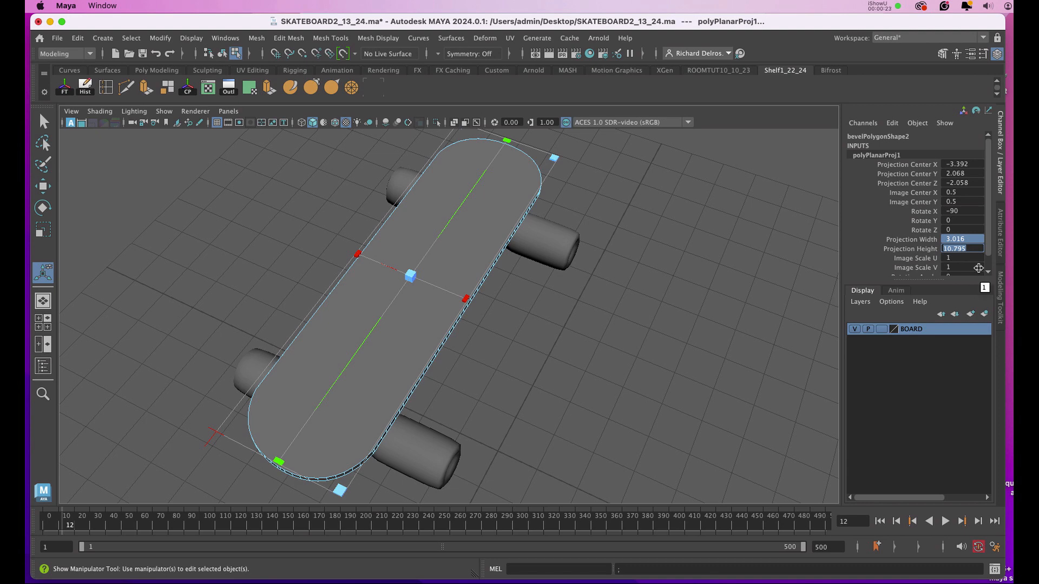
pyautogui.moveTo(507, 186); pyautogui.dragTo(573, 172, button='right')
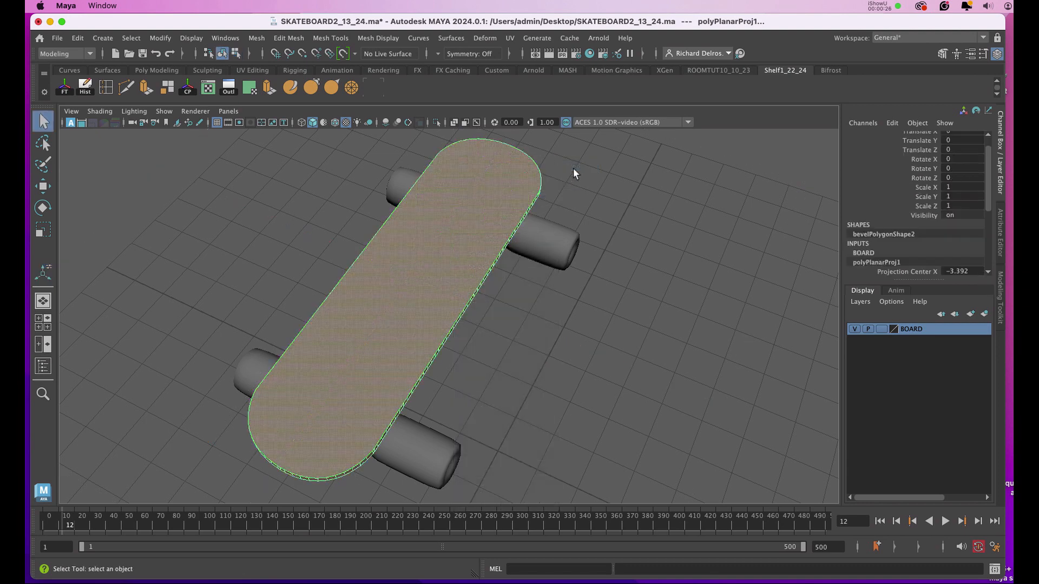
pyautogui.click(572, 169)
# Select the deck and open the UV Editor beside the board to show its UV layout.
pyautogui.click(525, 170)
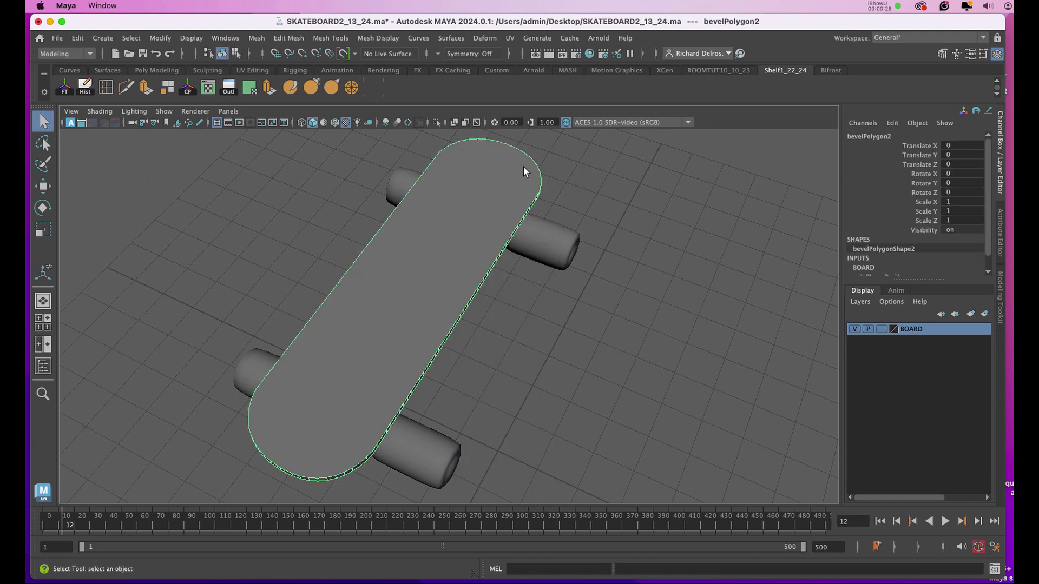
pyautogui.click(510, 38)
pyautogui.click(531, 61)
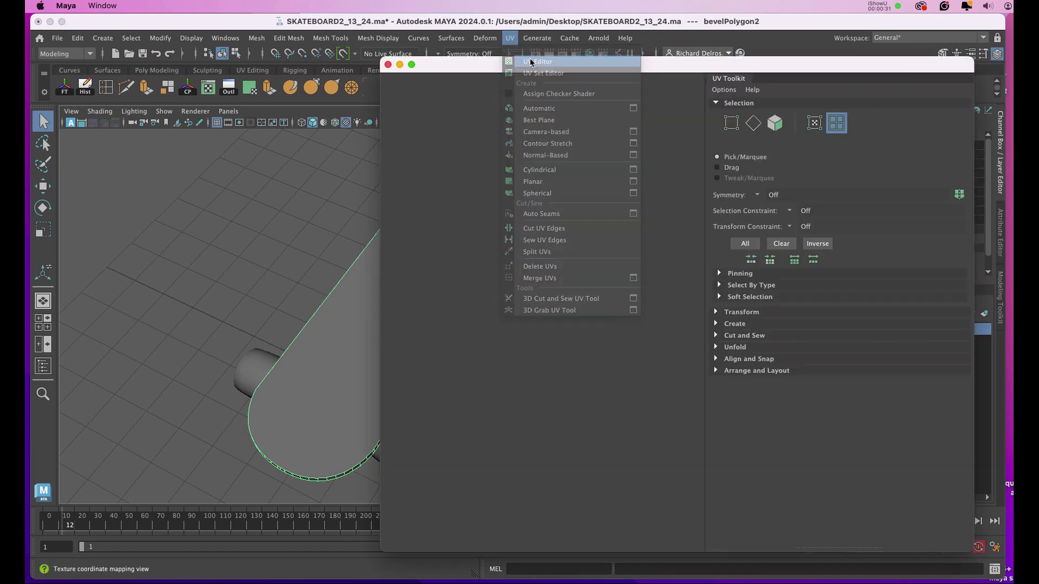
pyautogui.moveTo(512, 67); pyautogui.dragTo(644, 82)
pyautogui.keyDown('alt'); pyautogui.moveTo(382, 293); pyautogui.dragTo(306, 287, button='middle'); pyautogui.keyUp('alt')
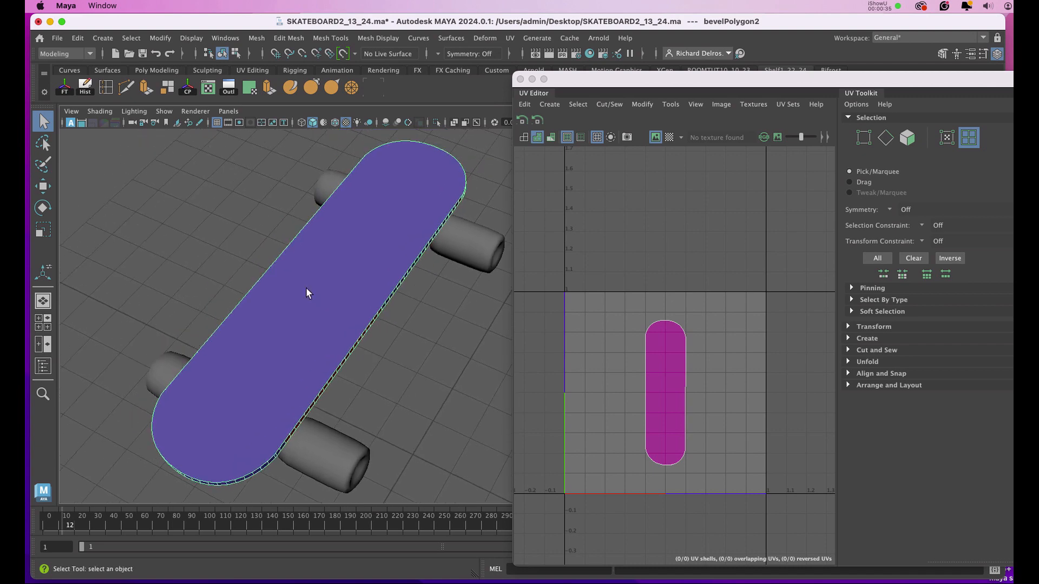
pyautogui.keyDown('alt'); pyautogui.moveTo(329, 281); pyautogui.dragTo(355, 263); pyautogui.keyUp('alt')
# Select the deck's large top face and apply a separate planar UV projection to it.
pyautogui.rightClick(372, 203)
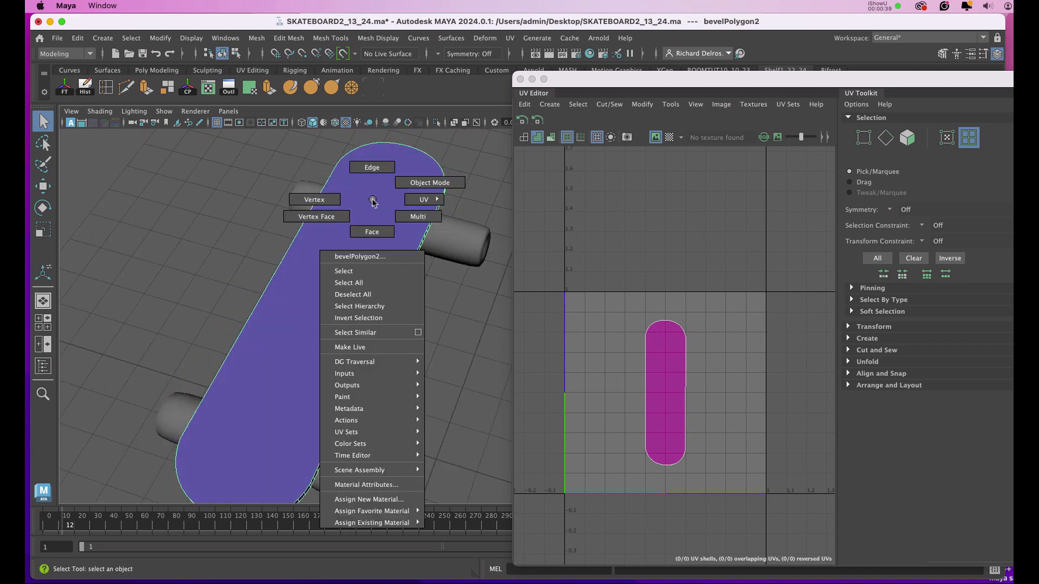
pyautogui.click(379, 228)
pyautogui.click(370, 231)
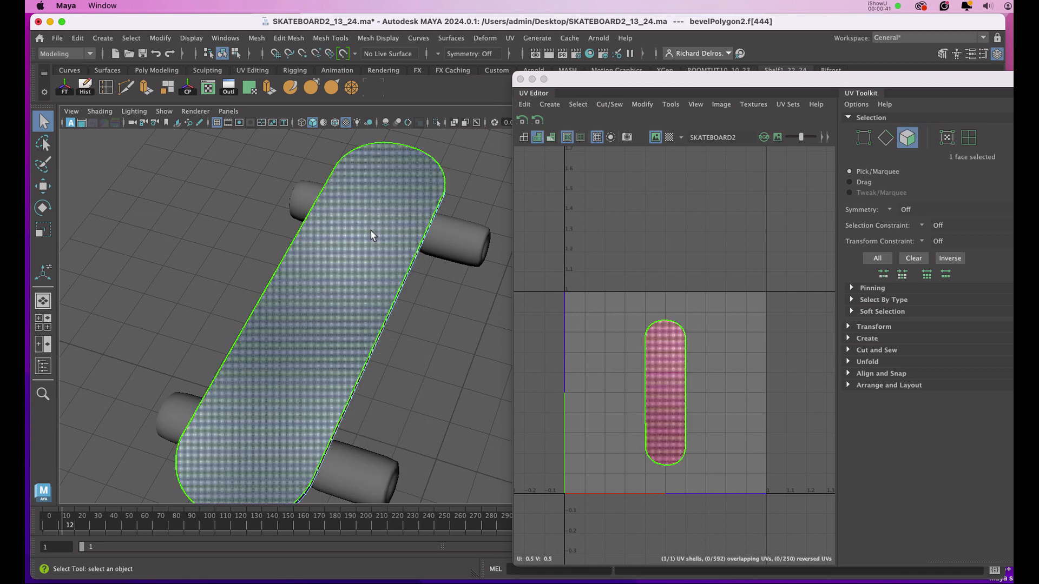
pyautogui.click(510, 38)
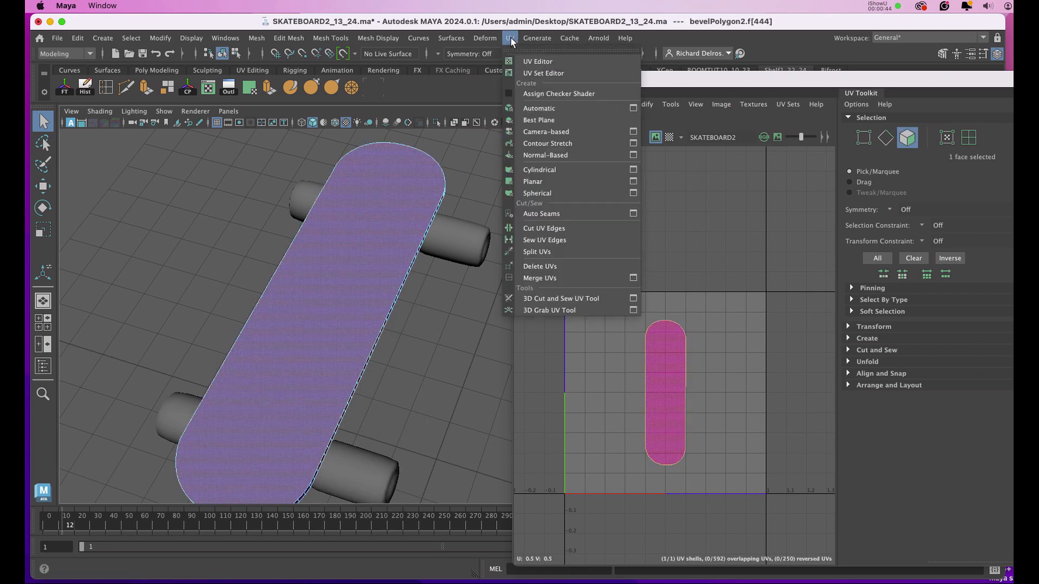
pyautogui.click(530, 181)
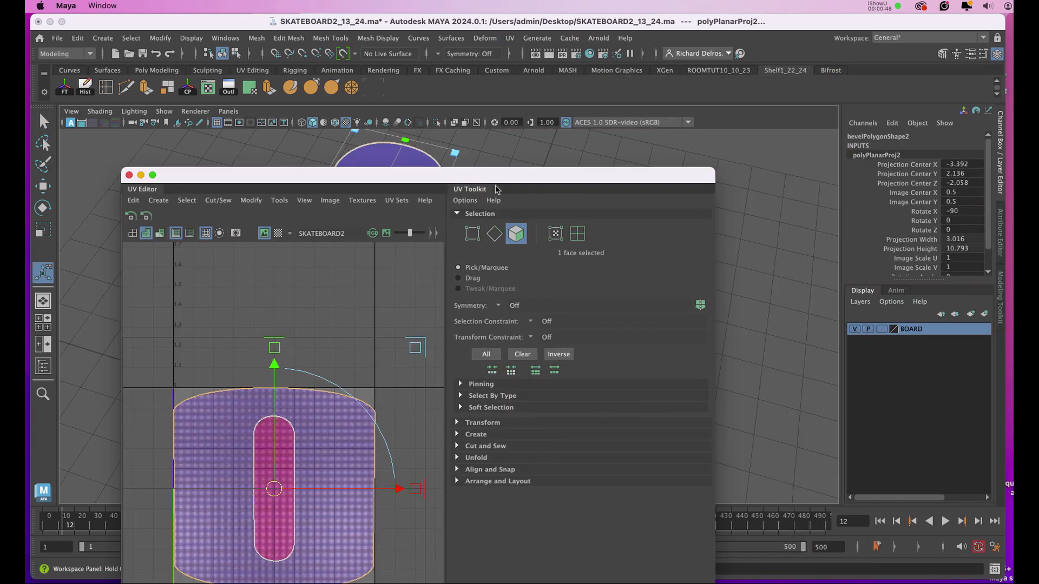
# Give the top face's projection the same width and height as each other, and return to object mode.
pyautogui.moveTo(983, 239); pyautogui.dragTo(983, 245)
pyautogui.write('1')
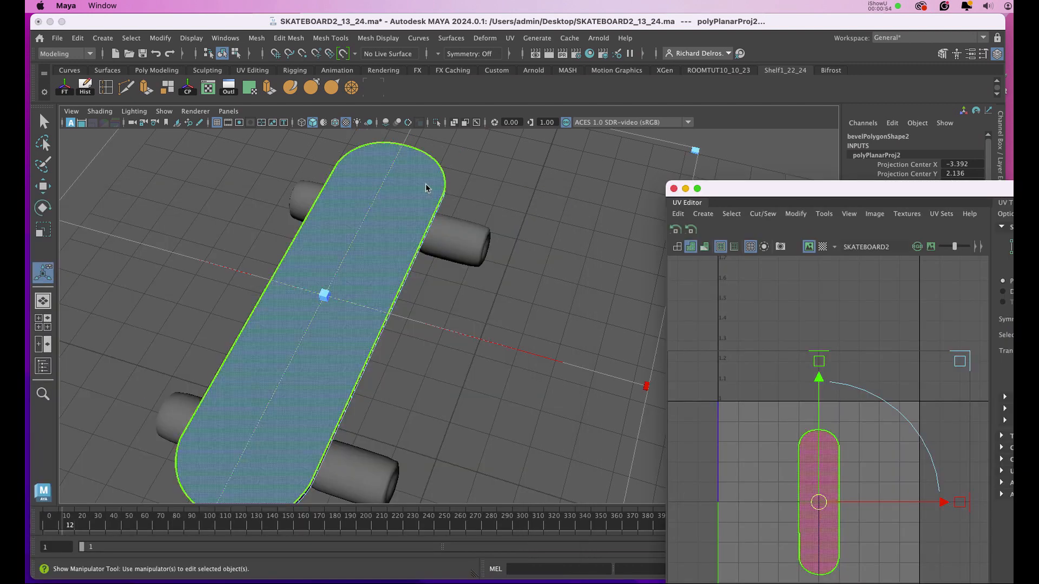
pyautogui.moveTo(427, 186); pyautogui.dragTo(464, 174, button='right')
pyautogui.click(214, 203)
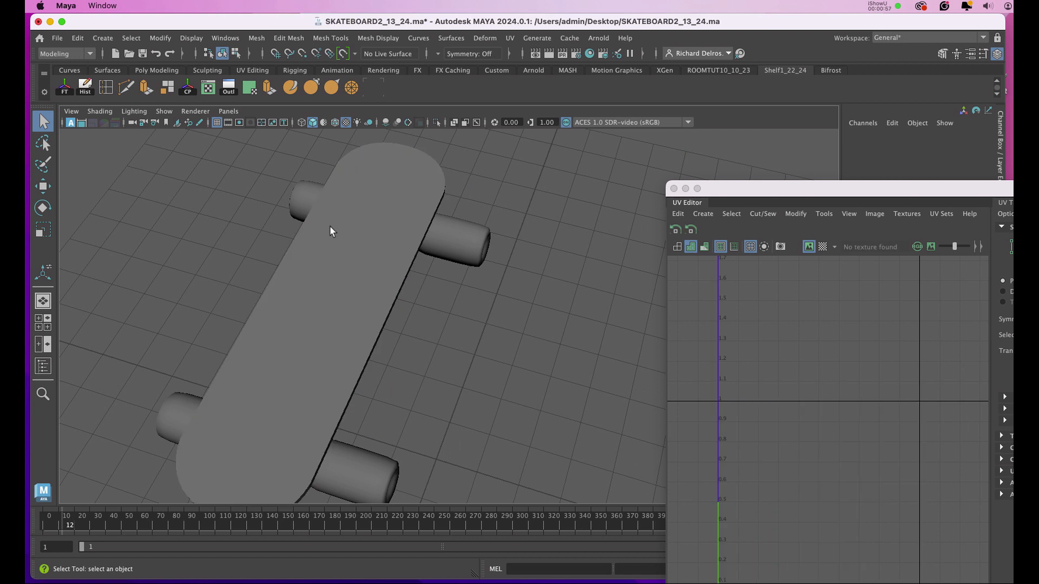
# Select the deck's overlapping UV shell for its underside and edges and move it horizontally to U 0.166, clear of the top shell.
pyautogui.click(332, 230)
pyautogui.moveTo(803, 193); pyautogui.dragTo(501, 82)
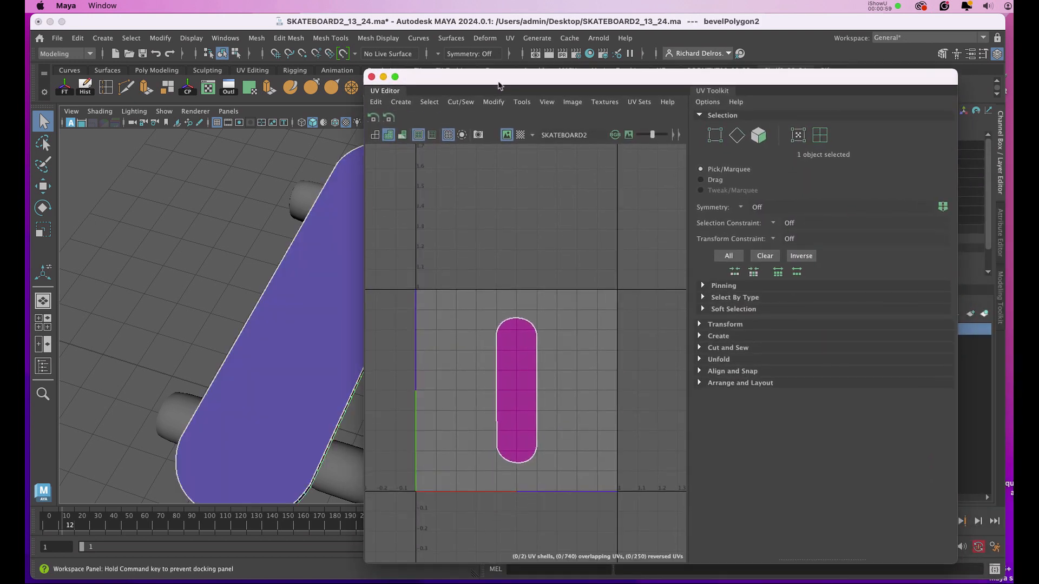
pyautogui.moveTo(524, 360); pyautogui.dragTo(480, 345, button='right')
pyautogui.click(511, 376)
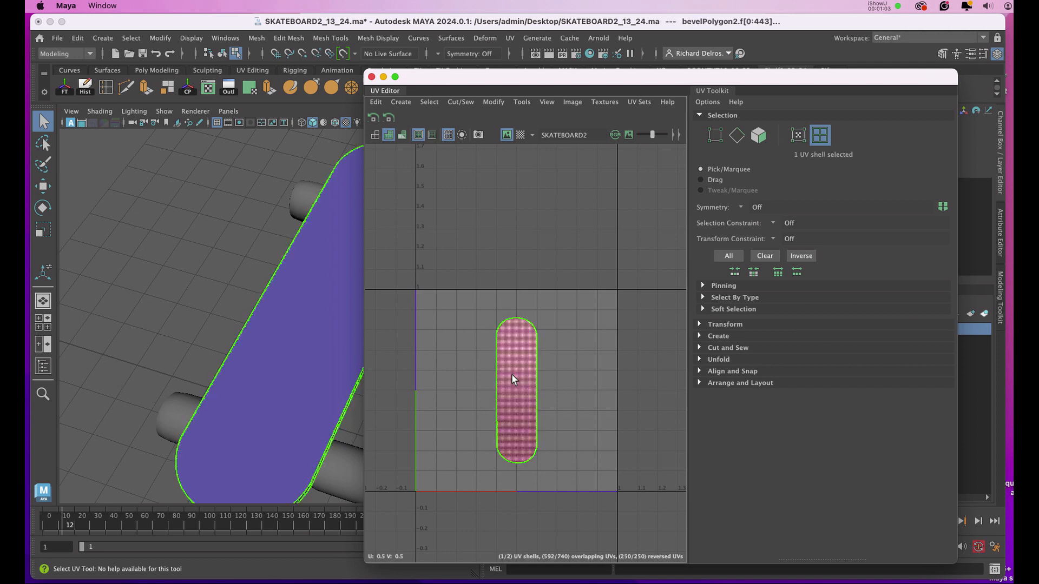
pyautogui.press('w')
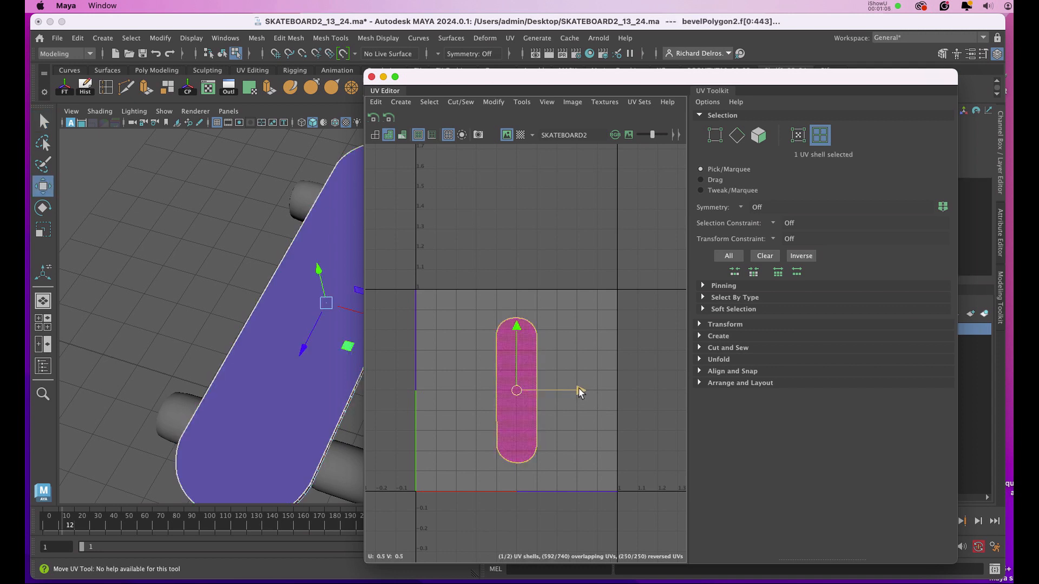
pyautogui.moveTo(579, 391); pyautogui.dragTo(511, 391)
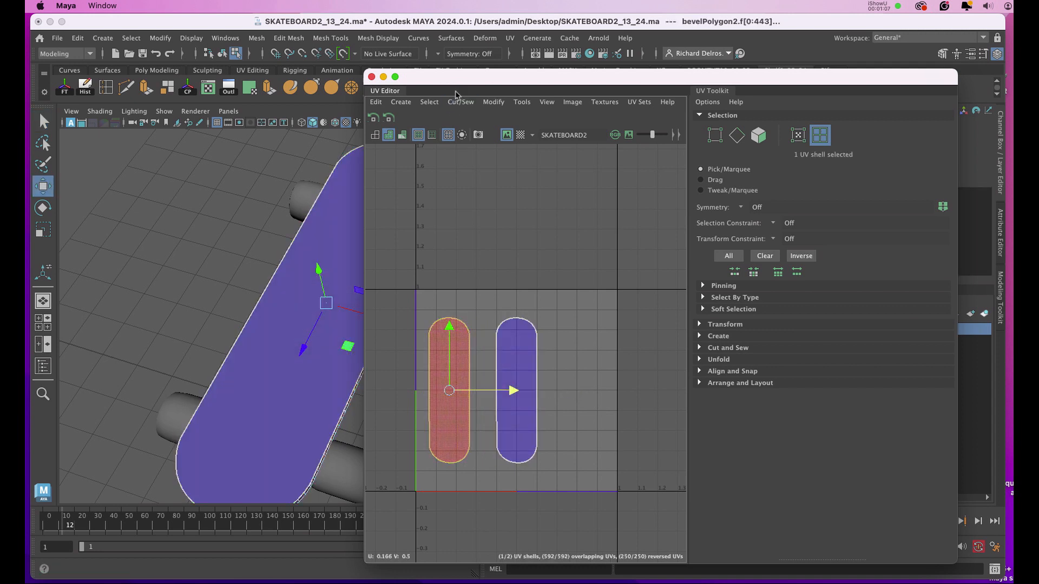
pyautogui.moveTo(456, 84); pyautogui.dragTo(563, 80)
# Select both deck UV shells in the UV Editor and move them straight up out of the 0–1 UV square.
pyautogui.keyDown('alt'); pyautogui.moveTo(308, 389); pyautogui.dragTo(283, 368); pyautogui.keyUp('alt')
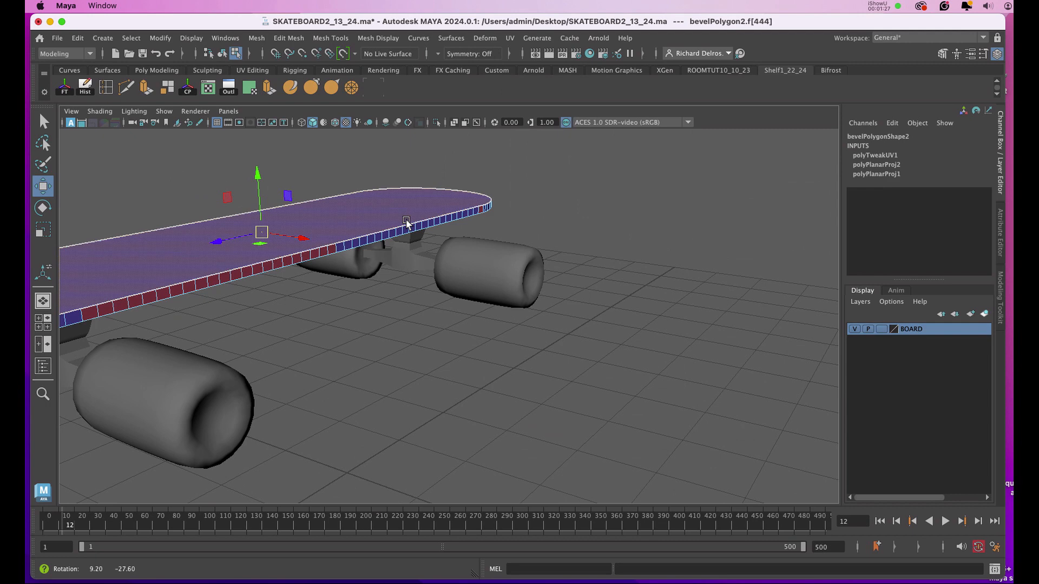
pyautogui.keyDown('alt'); pyautogui.moveTo(406, 221); pyautogui.dragTo(390, 224); pyautogui.keyUp('alt')
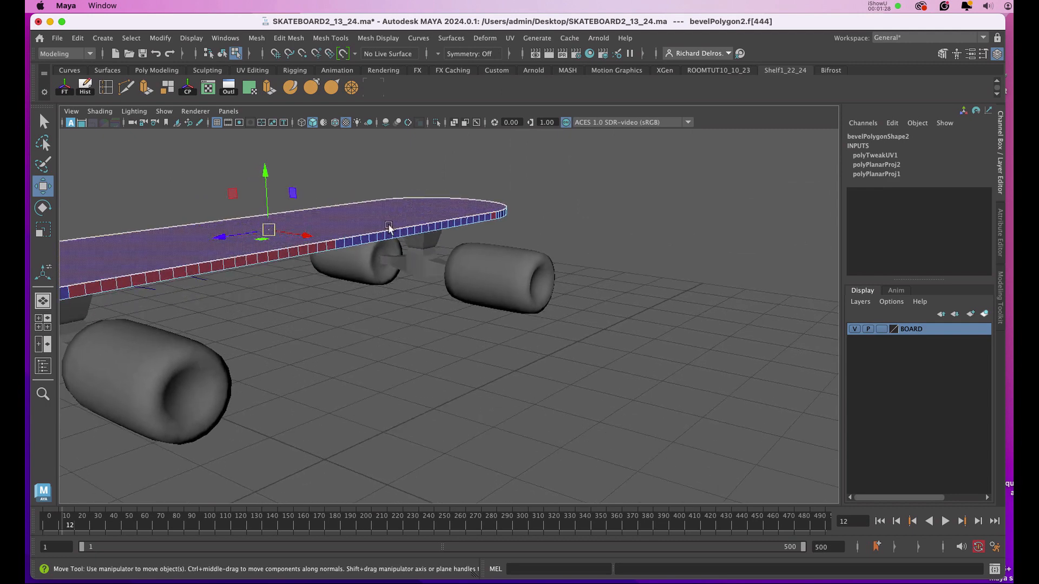
pyautogui.keyDown('alt'); pyautogui.moveTo(389, 224); pyautogui.dragTo(472, 214, button='middle'); pyautogui.keyUp('alt')
pyautogui.scroll(-3, 391, 266)
pyautogui.moveTo(388, 295)
pyautogui.keyDown('alt'); pyautogui.mouseDown()
pyautogui.moveTo(399, 305)
pyautogui.moveTo(412, 287)
pyautogui.moveTo(396, 305)
pyautogui.moveTo(398, 296)
pyautogui.mouseUp(); pyautogui.keyUp('alt')
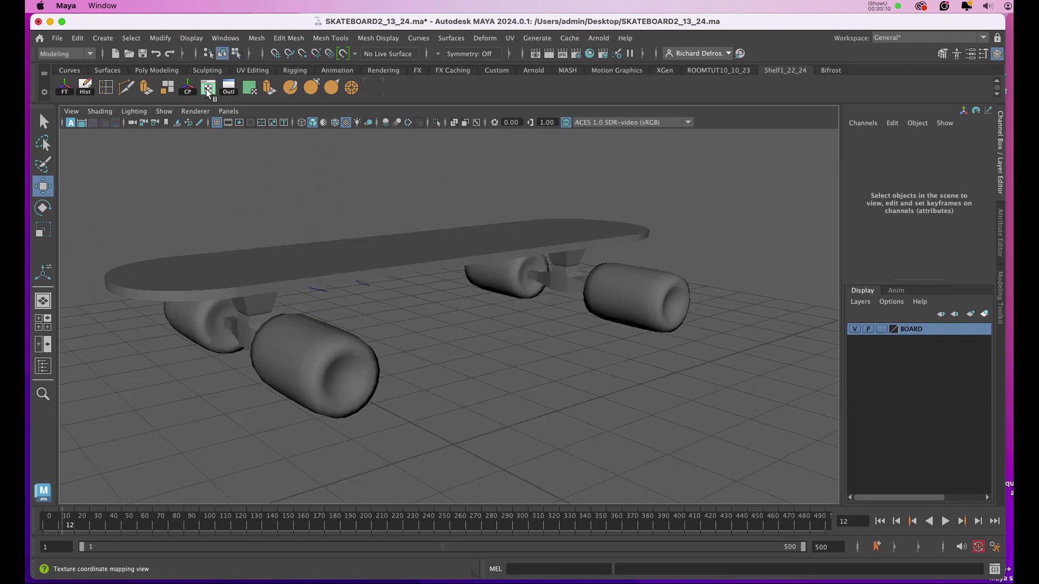
pyautogui.click(212, 93)
pyautogui.click(371, 264)
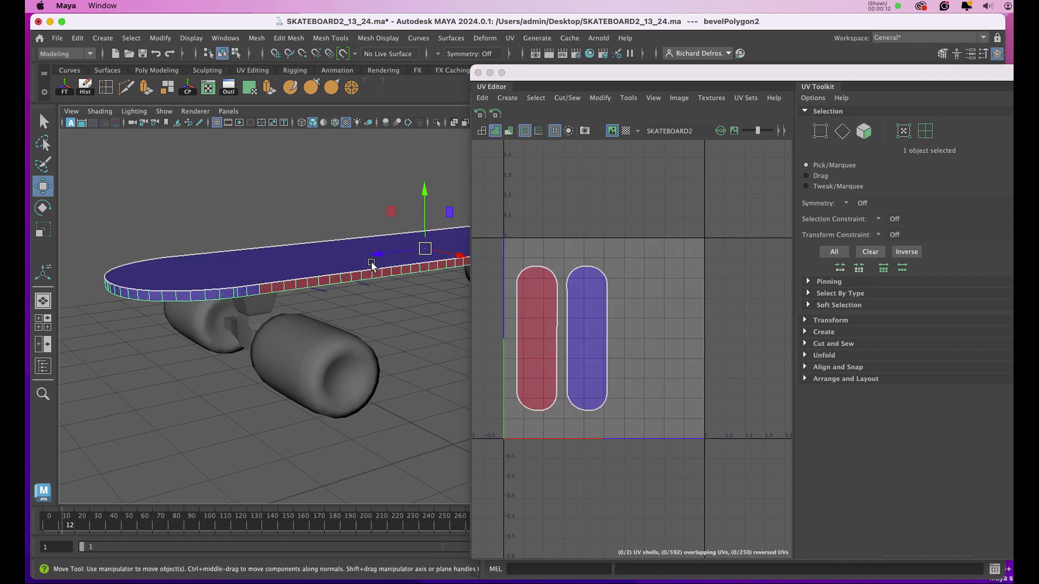
pyautogui.moveTo(580, 304); pyautogui.dragTo(536, 290, button='right')
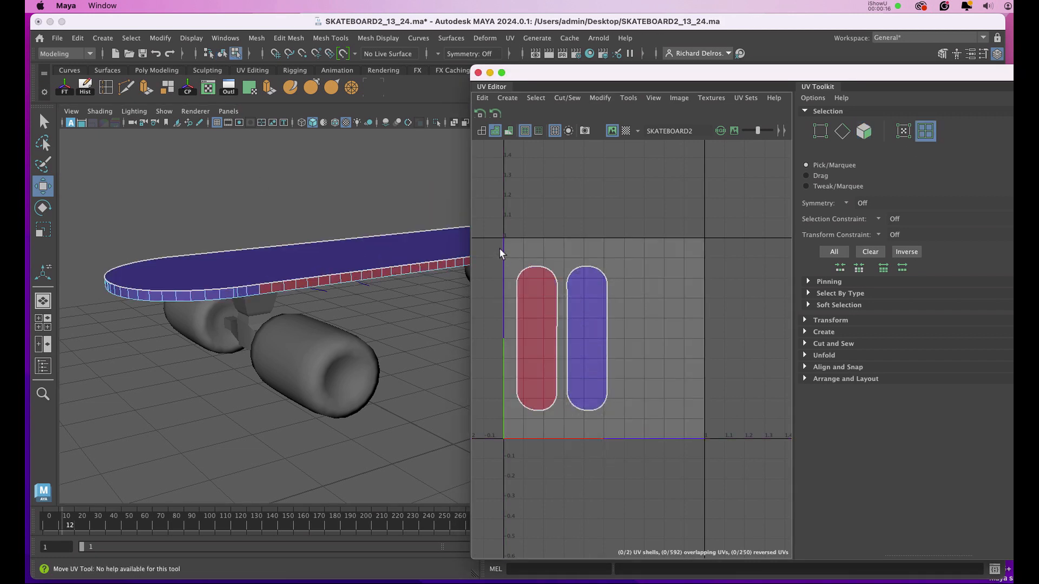
pyautogui.moveTo(498, 248); pyautogui.dragTo(651, 432)
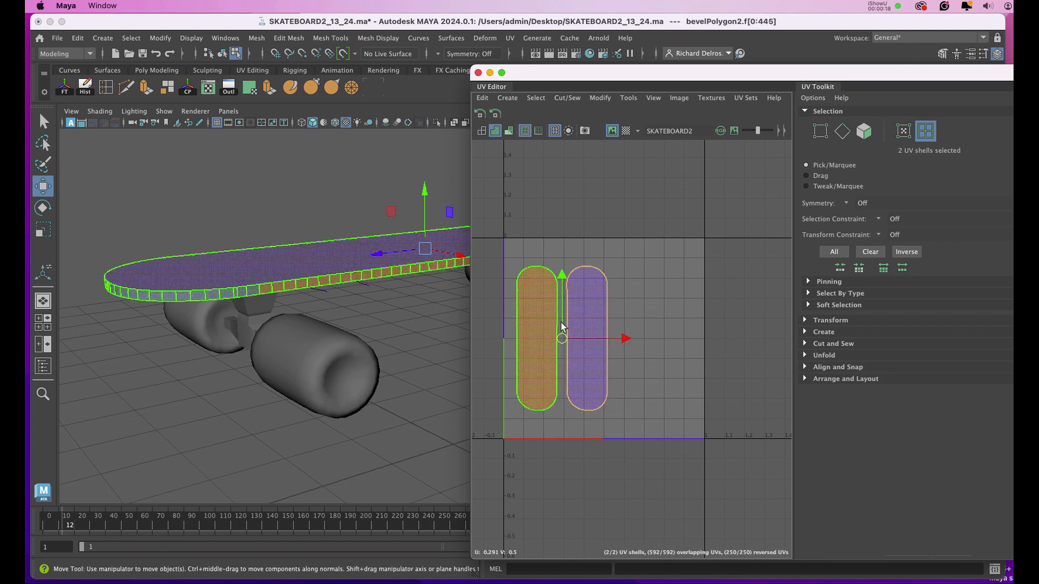
pyautogui.moveTo(559, 273); pyautogui.dragTo(572, 100)
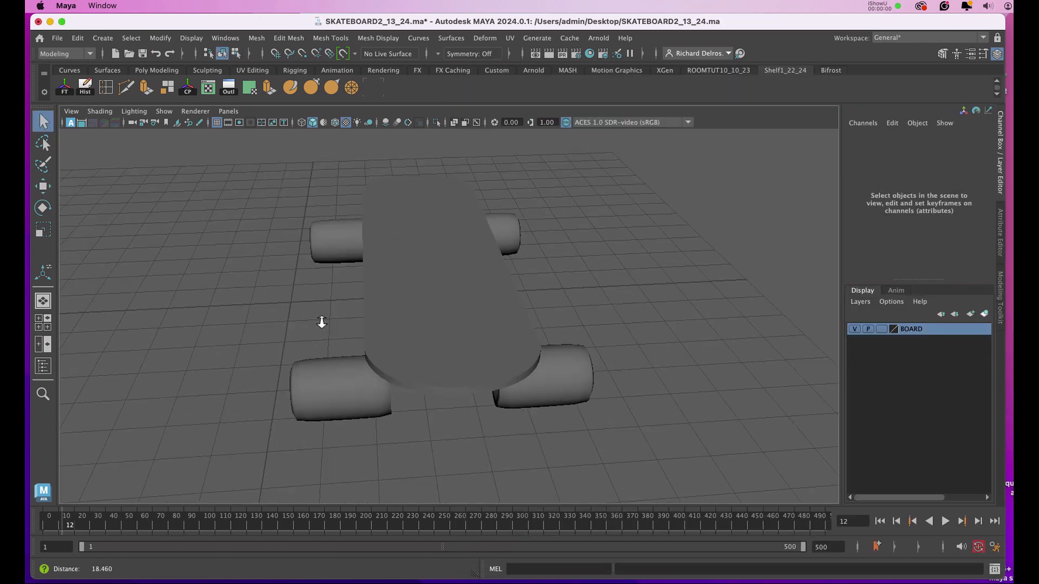
# Apply a Z-axis planar UV projection to the far wheel on the deck's left side, with projection width and height 15.
pyautogui.keyDown('alt'); pyautogui.moveTo(322, 322); pyautogui.dragTo(285, 262, button='right'); pyautogui.keyUp('alt')
pyautogui.keyDown('alt'); pyautogui.moveTo(285, 262); pyautogui.dragTo(324, 274); pyautogui.keyUp('alt')
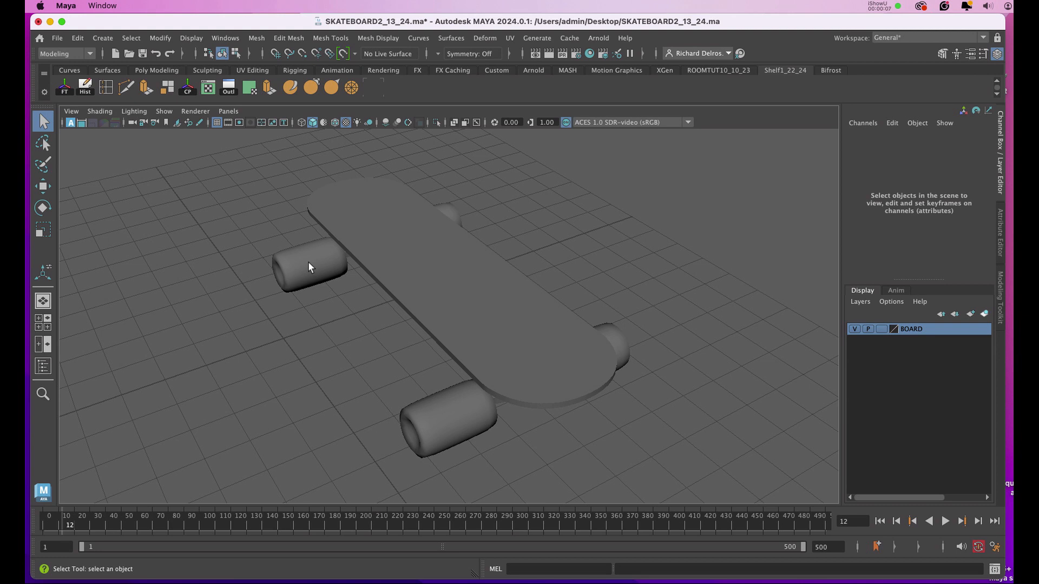
pyautogui.click(309, 266)
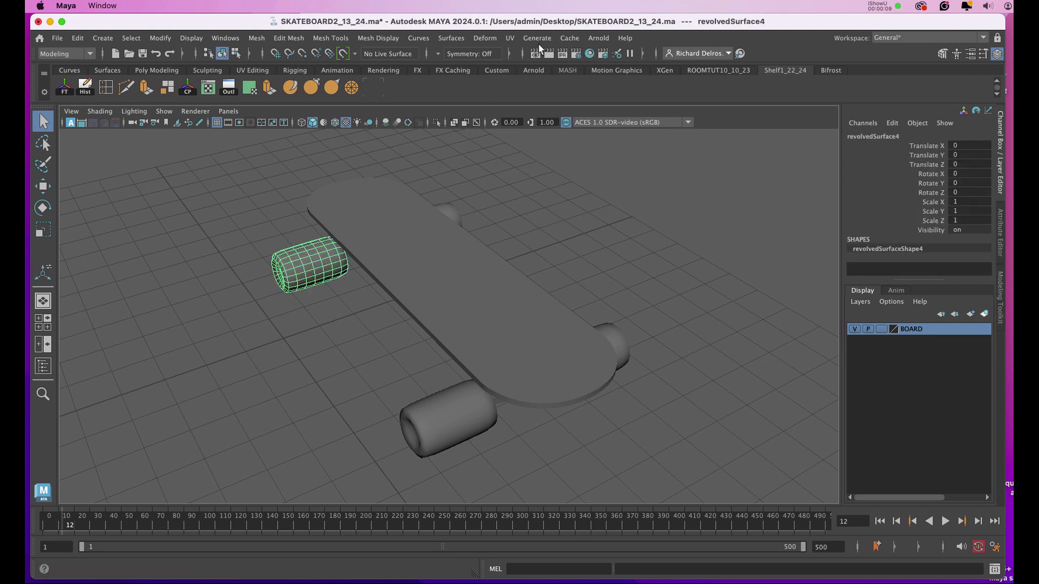
pyautogui.click(509, 38)
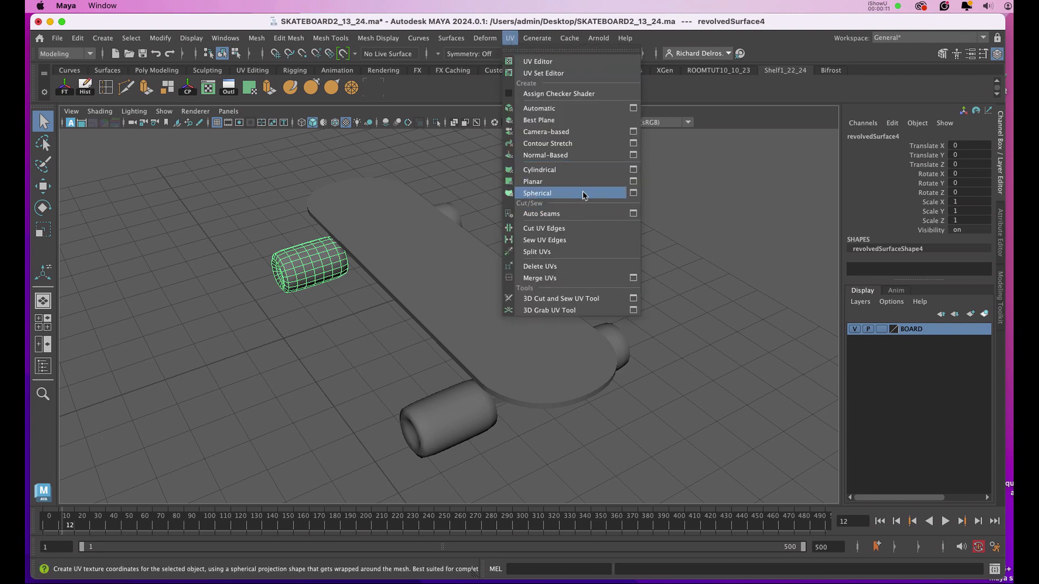
pyautogui.click(633, 182)
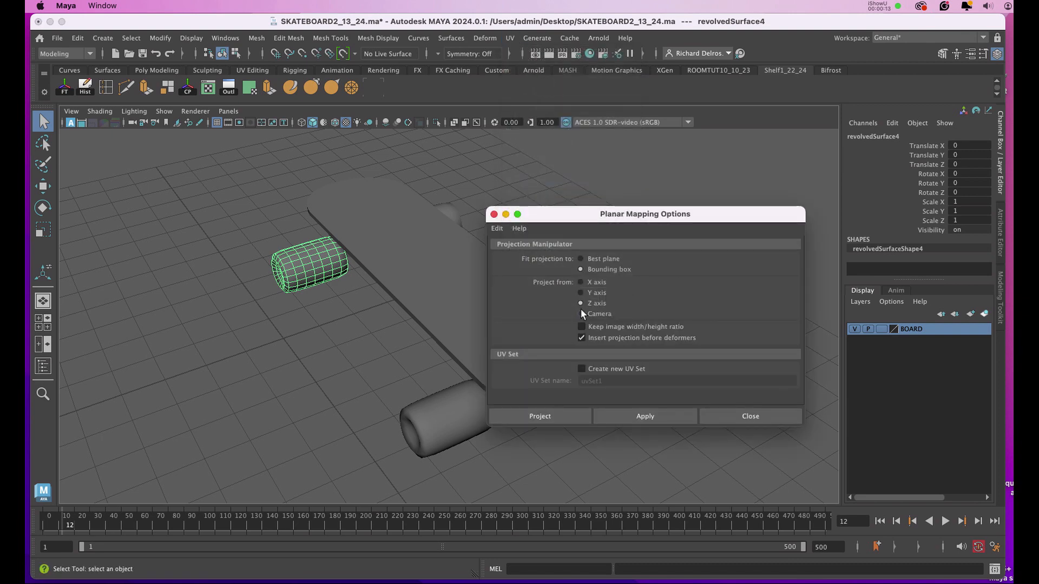
pyautogui.click(640, 415)
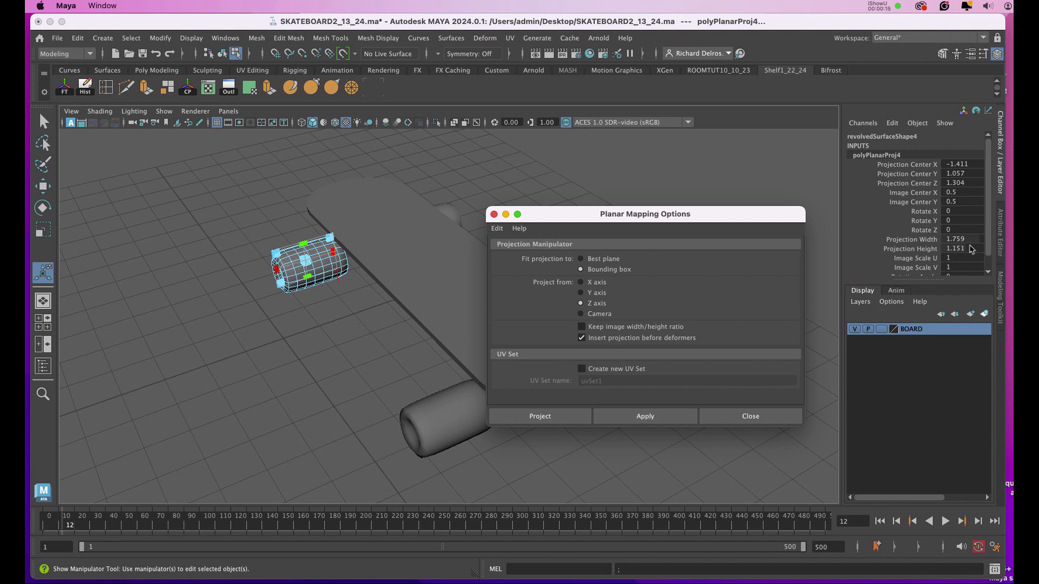
pyautogui.moveTo(972, 249); pyautogui.dragTo(980, 244)
pyautogui.write('1')
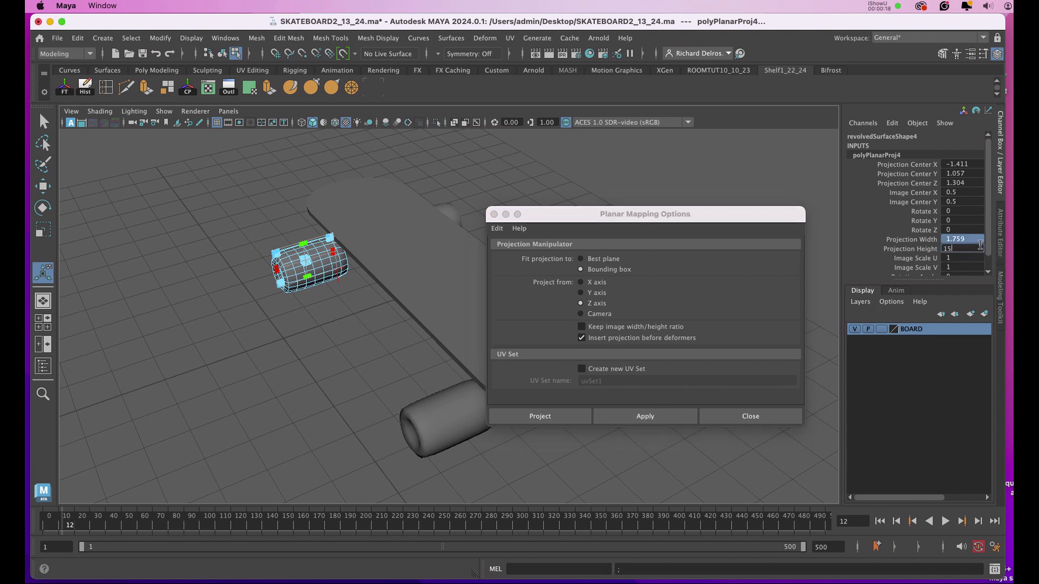
pyautogui.write('5')
pyautogui.press('Return')
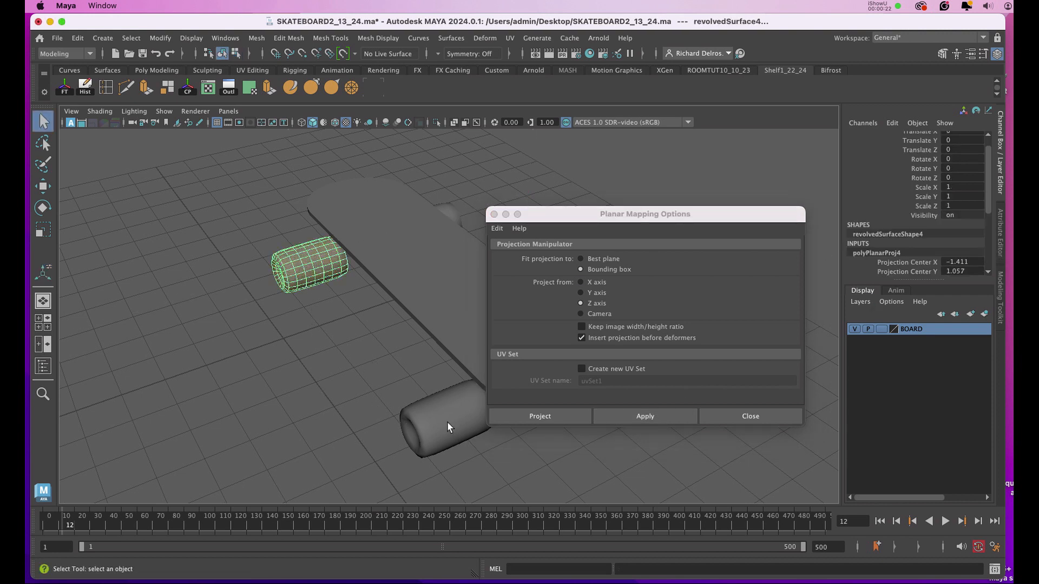
# Apply the same planar UV projection to the near wheel on the deck's left side, with width and height 15.
pyautogui.click(447, 421)
pyautogui.click(620, 421)
pyautogui.moveTo(972, 239); pyautogui.dragTo(977, 250)
pyautogui.write('151')
pyautogui.press('Return')
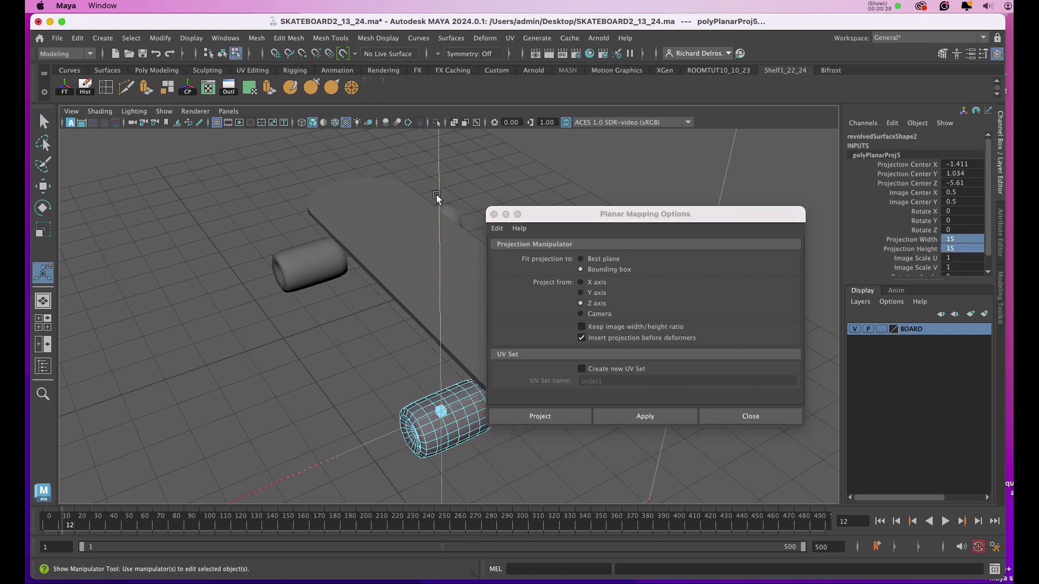
# Project planar UVs onto the near wheel on the deck's right side and set the projection width and height to 15.
pyautogui.keyDown('alt'); pyautogui.moveTo(270, 176); pyautogui.dragTo(238, 174); pyautogui.keyUp('alt')
pyautogui.keyDown('alt'); pyautogui.moveTo(238, 174); pyautogui.dragTo(181, 154, button='middle'); pyautogui.keyUp('alt')
pyautogui.rightClick(193, 350)
pyautogui.moveTo(186, 351); pyautogui.dragTo(269, 265, button='right')
pyautogui.click(363, 323)
pyautogui.click(638, 417)
pyautogui.moveTo(977, 241); pyautogui.dragTo(977, 250)
pyautogui.write('15')
pyautogui.press('Return')
# Return to object mode and give the far right wheel a planar UV projection with width and height 15.
pyautogui.moveTo(367, 285); pyautogui.dragTo(423, 264, button='right')
pyautogui.click(275, 202)
pyautogui.click(638, 417)
pyautogui.moveTo(976, 240); pyautogui.dragTo(978, 249)
pyautogui.write('15')
pyautogui.press('Return')
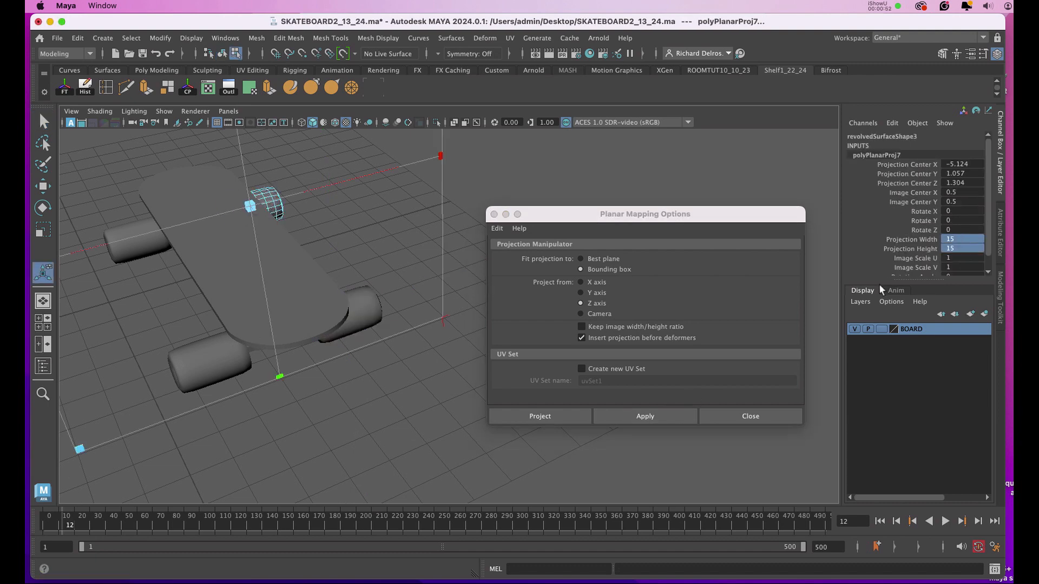
# Select all four wheels and, in the UV Editor, move their stacked UV shells out beyond the upper-right corner of the 0–1 square.
pyautogui.moveTo(359, 283); pyautogui.dragTo(417, 264, button='right')
pyautogui.click(140, 241)
pyautogui.keyDown('shift'); pyautogui.click(274, 202); pyautogui.keyUp('shift')
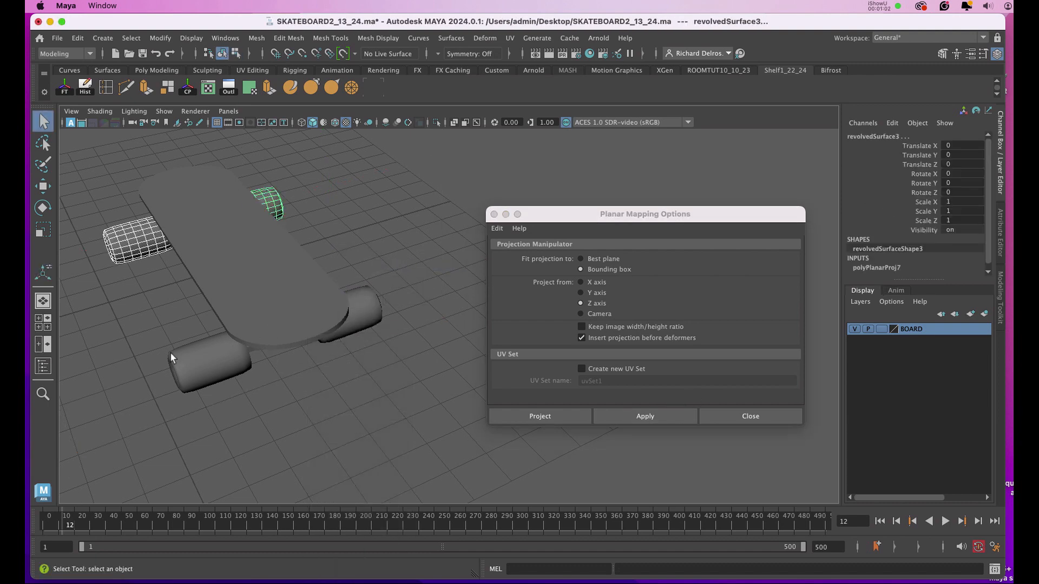
pyautogui.keyDown('shift'); pyautogui.click(189, 359); pyautogui.keyUp('shift')
pyautogui.keyDown('shift'); pyautogui.click(359, 314); pyautogui.keyUp('shift')
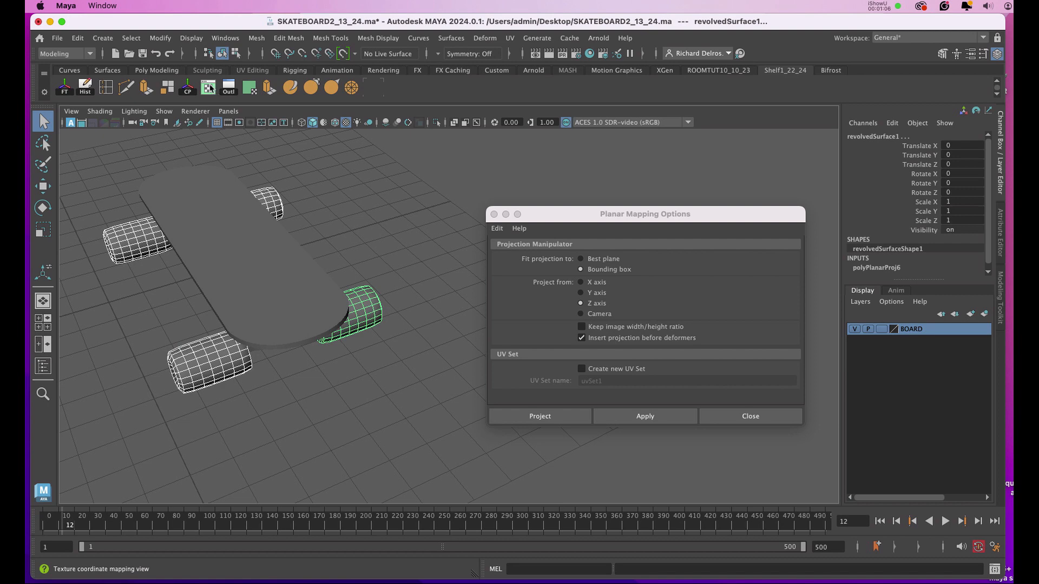
pyautogui.click(209, 86)
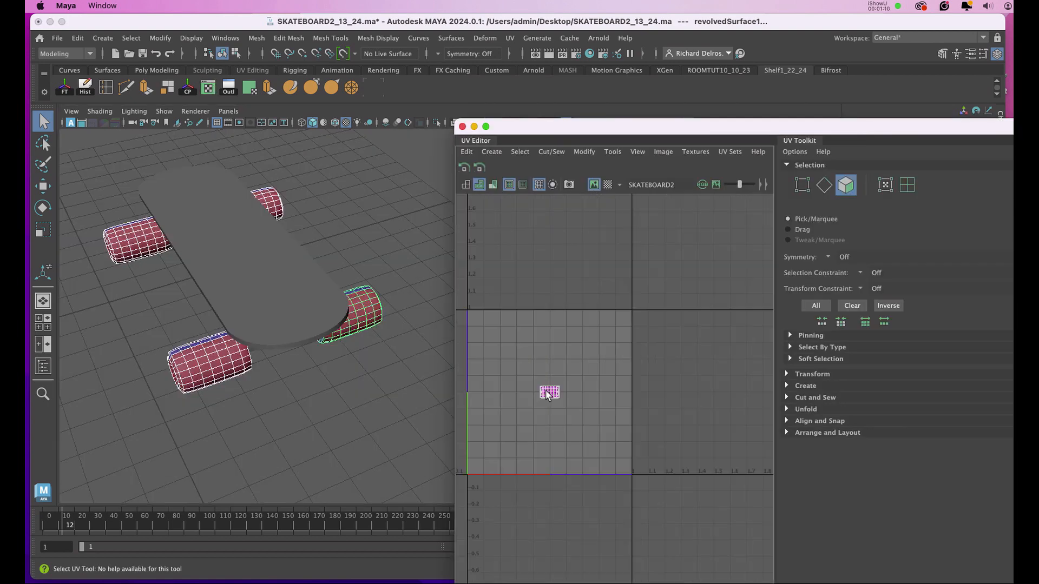
pyautogui.moveTo(547, 392); pyautogui.dragTo(512, 366, button='right')
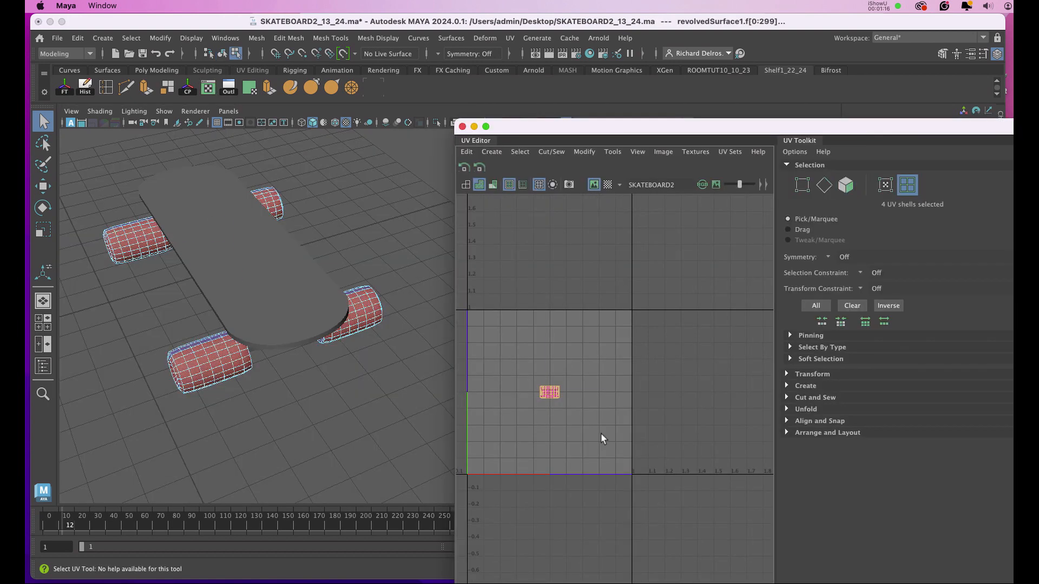
pyautogui.press('w')
pyautogui.moveTo(548, 395); pyautogui.dragTo(663, 300)
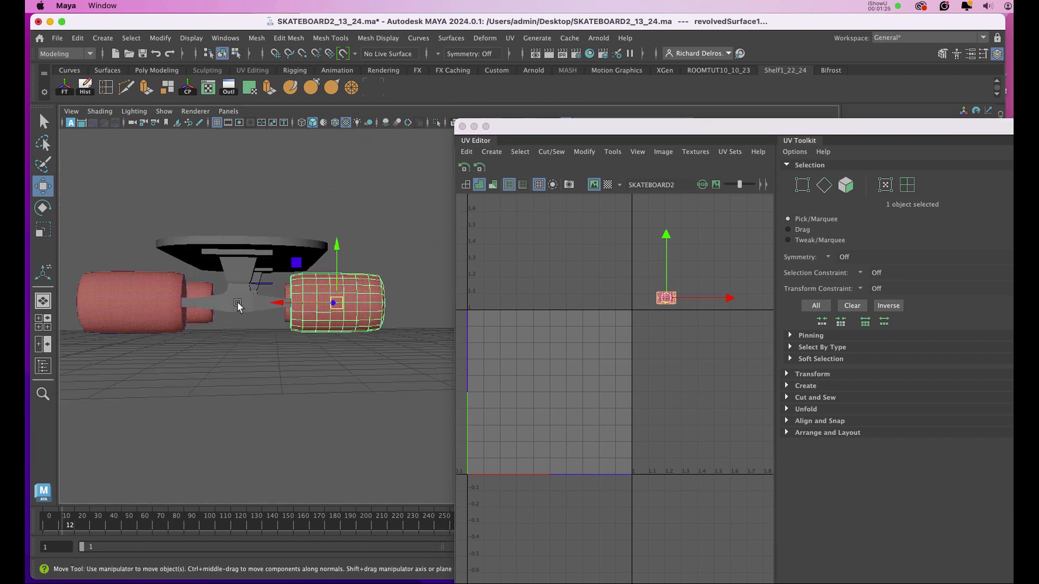
# Apply a Z-axis planar UV projection to the near truck, with projection width and height 15.
pyautogui.click(237, 307)
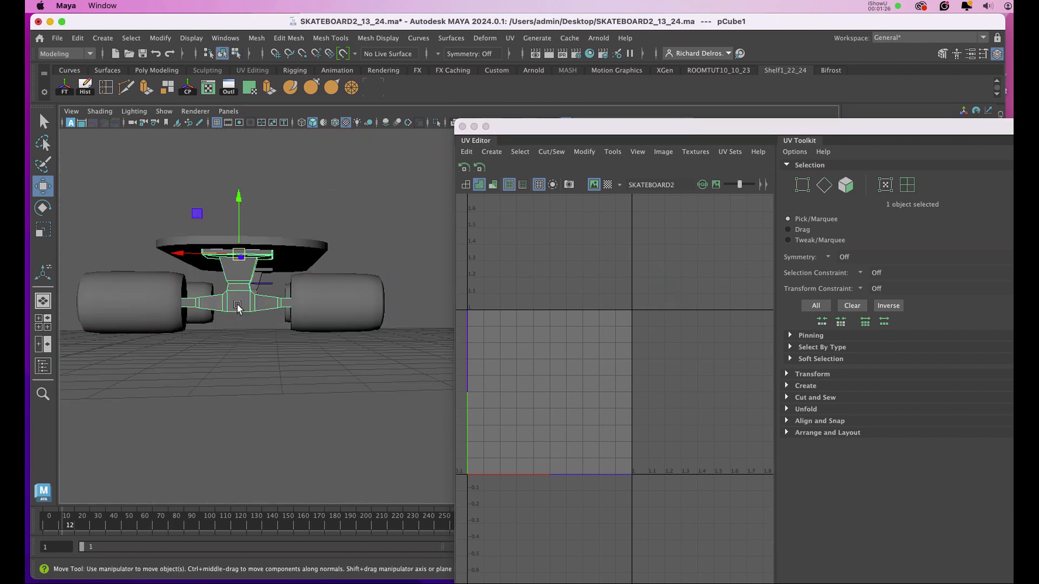
pyautogui.click(514, 39)
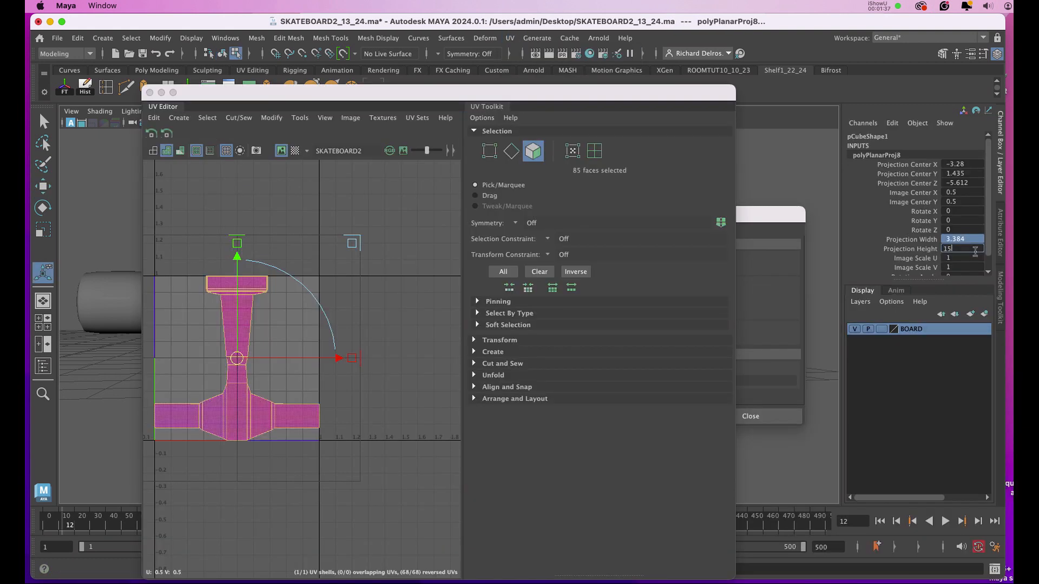
pyautogui.press('Return')
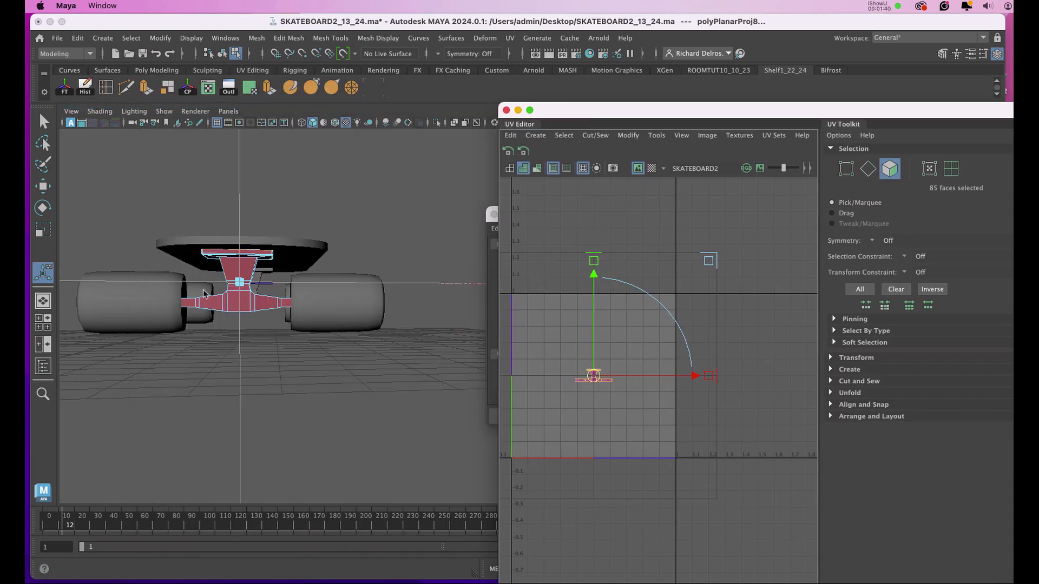
# Give the far truck a Z-axis planar UV projection with width and height 15, then close the UV Editor and return to object mode.
pyautogui.rightClick(244, 265)
pyautogui.click(257, 348)
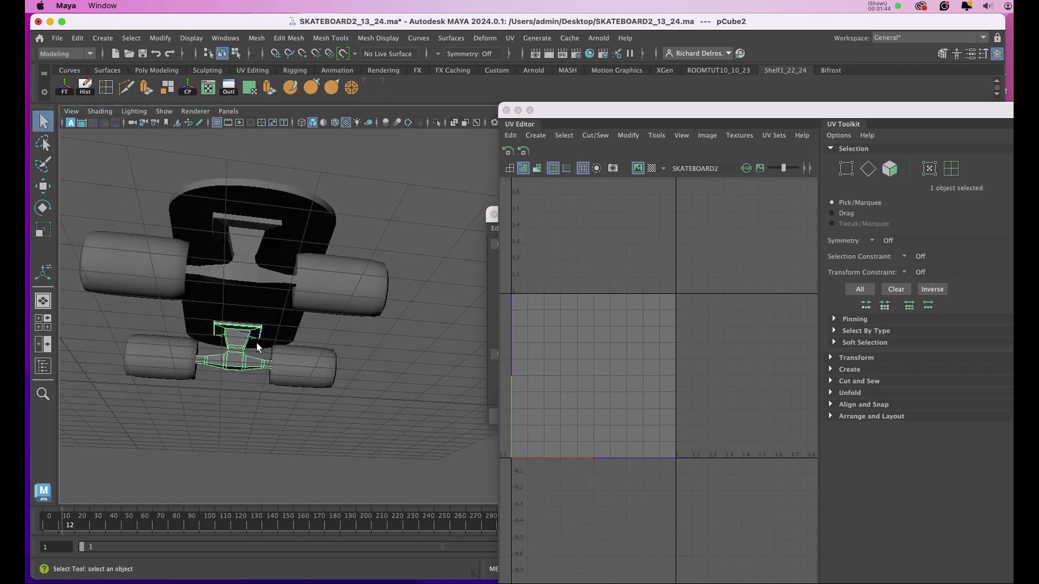
pyautogui.click(493, 299)
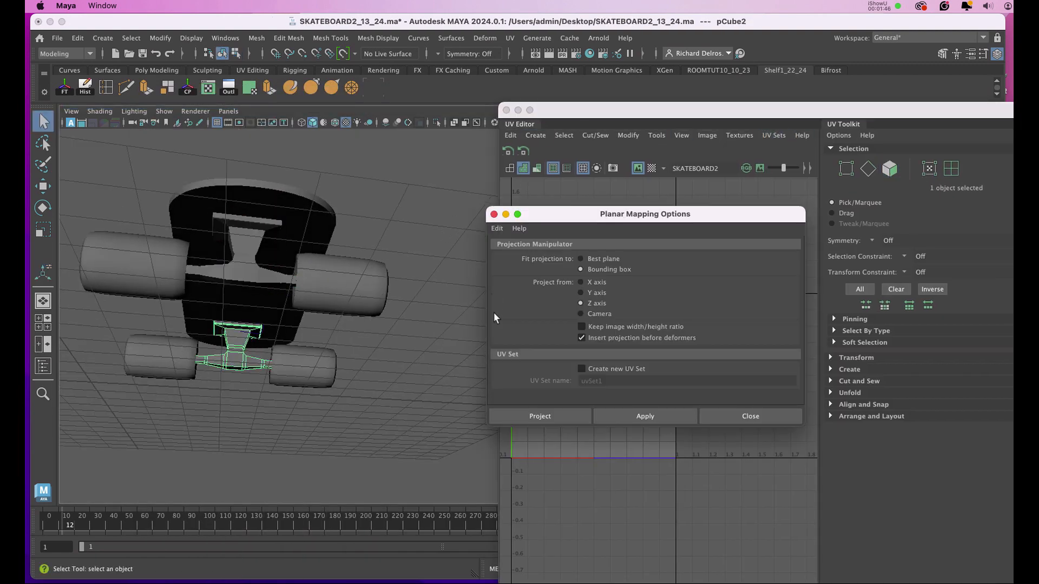
pyautogui.moveTo(968, 239); pyautogui.dragTo(968, 249)
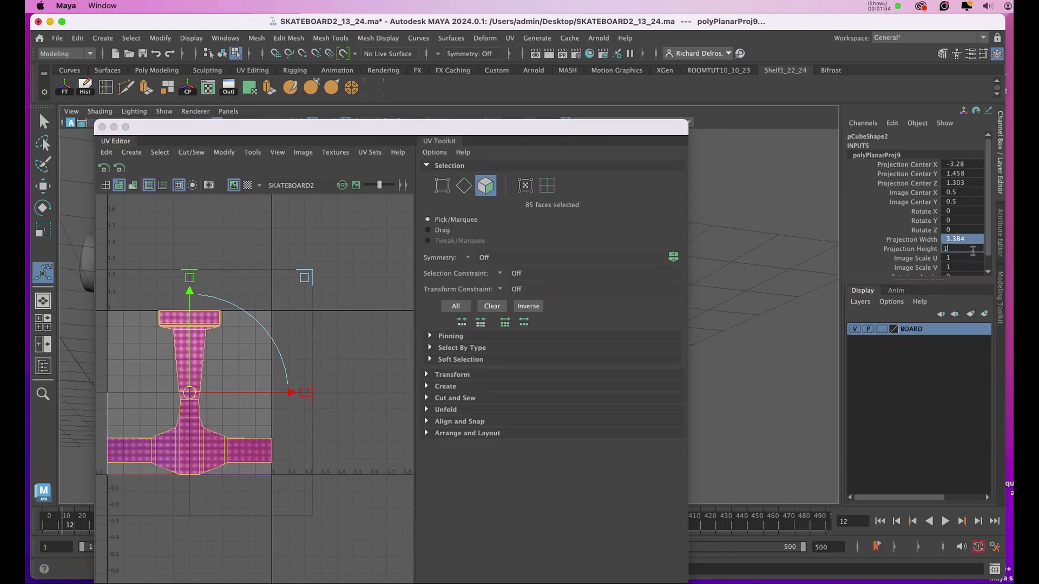
pyautogui.write('15')
pyautogui.press('Return')
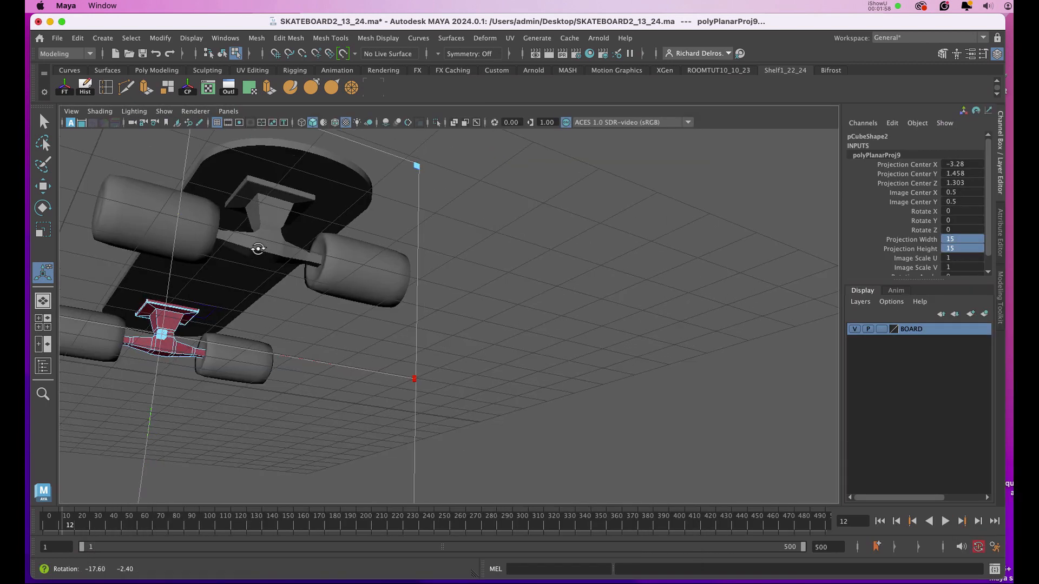
pyautogui.click(101, 127)
pyautogui.moveTo(363, 259); pyautogui.dragTo(407, 243, button='right')
pyautogui.click(639, 249)
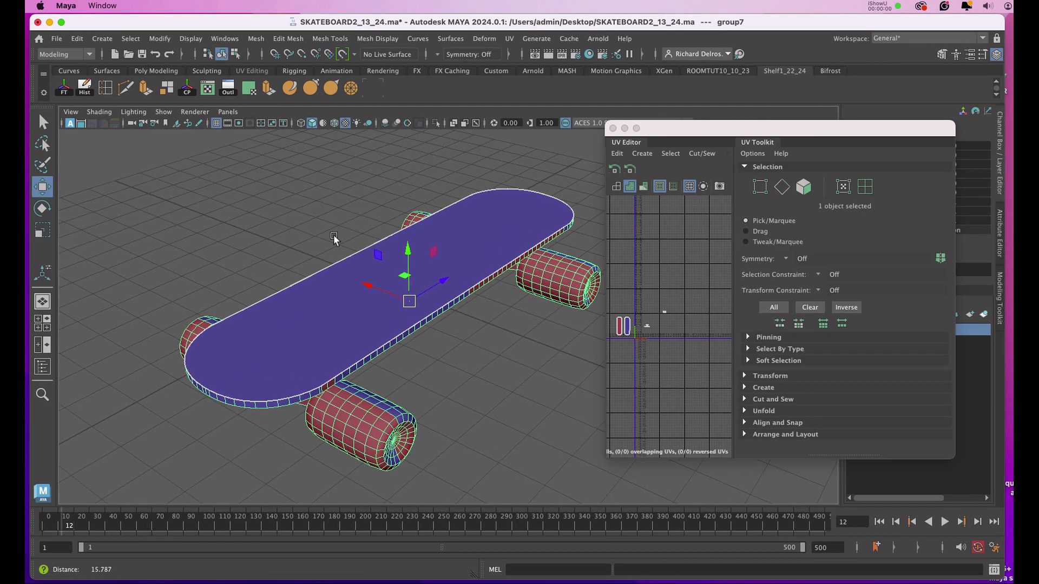
# Reposition and enlarge the UV Editor so the deck, wheel and truck shells all fit in its view.
pyautogui.keyDown('alt'); pyautogui.moveTo(333, 235); pyautogui.dragTo(519, 287); pyautogui.keyUp('alt')
pyautogui.keyDown('alt'); pyautogui.moveTo(459, 315); pyautogui.dragTo(567, 291); pyautogui.keyUp('alt')
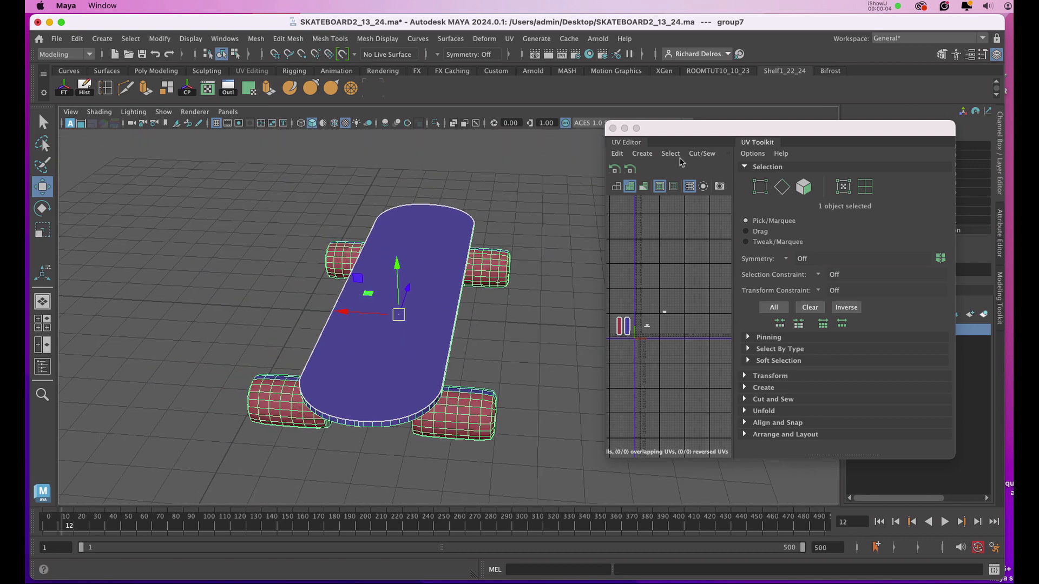
pyautogui.moveTo(681, 134); pyautogui.dragTo(574, 137)
pyautogui.press('f')
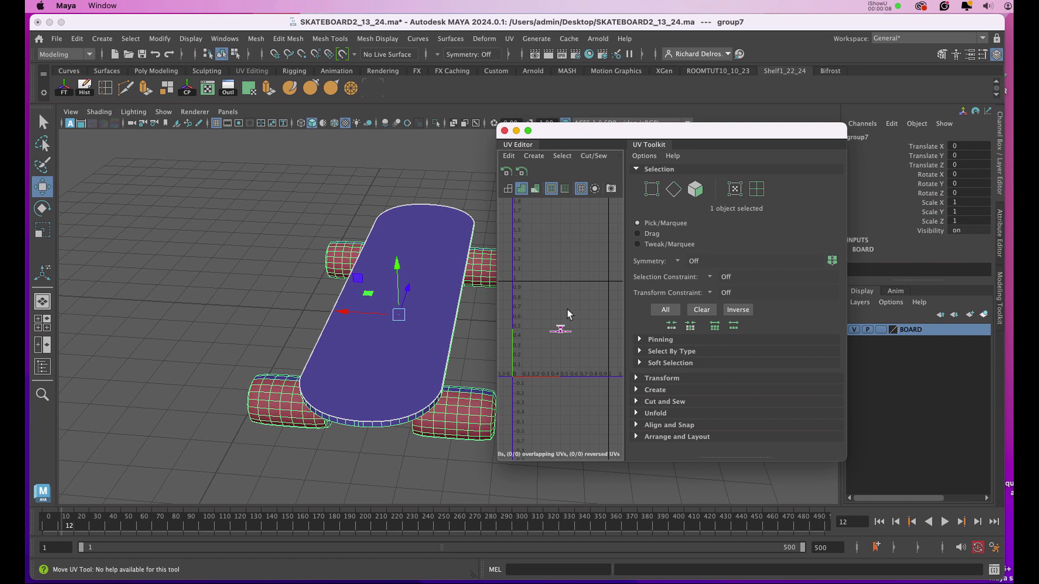
pyautogui.scroll(-2, 582, 349)
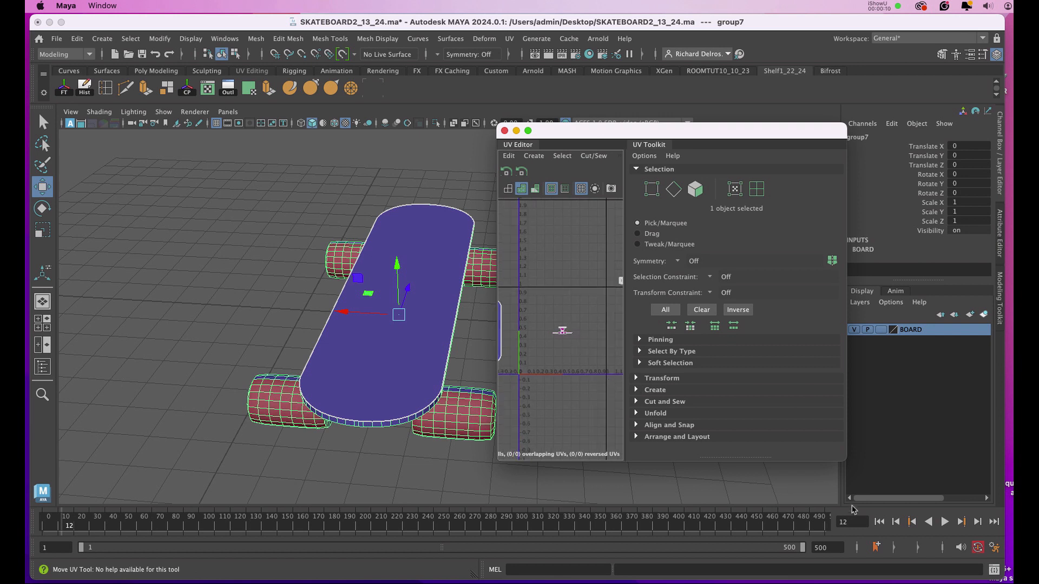
pyautogui.moveTo(857, 467); pyautogui.dragTo(1010, 509)
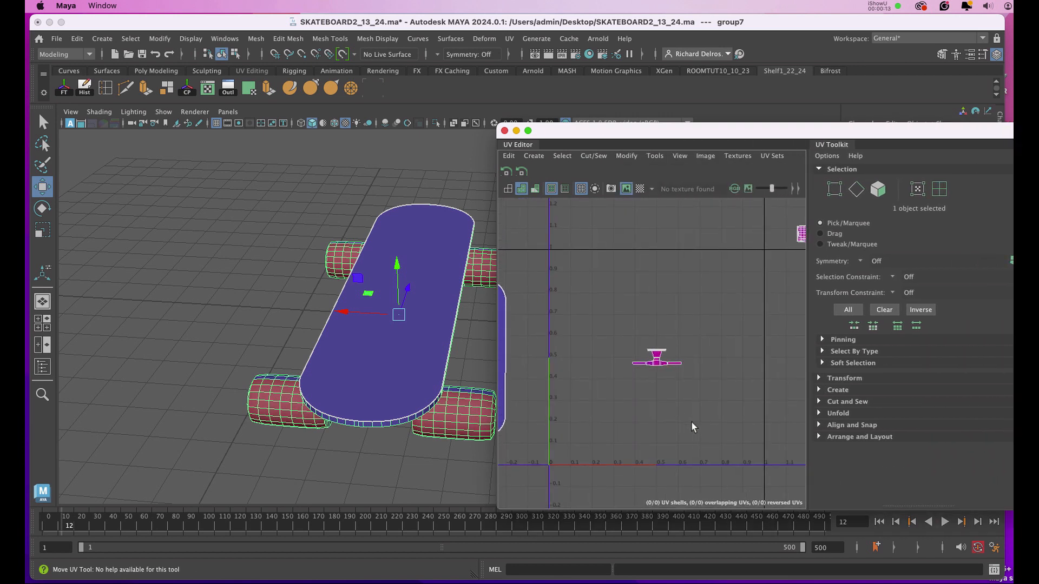
pyautogui.scroll(-4, 692, 427)
# Move the stacked truck UV shells to about U 0.82, V 0.22 and the wheel shells to about U 0.84, V 0.56.
pyautogui.moveTo(677, 395); pyautogui.dragTo(645, 366, button='right')
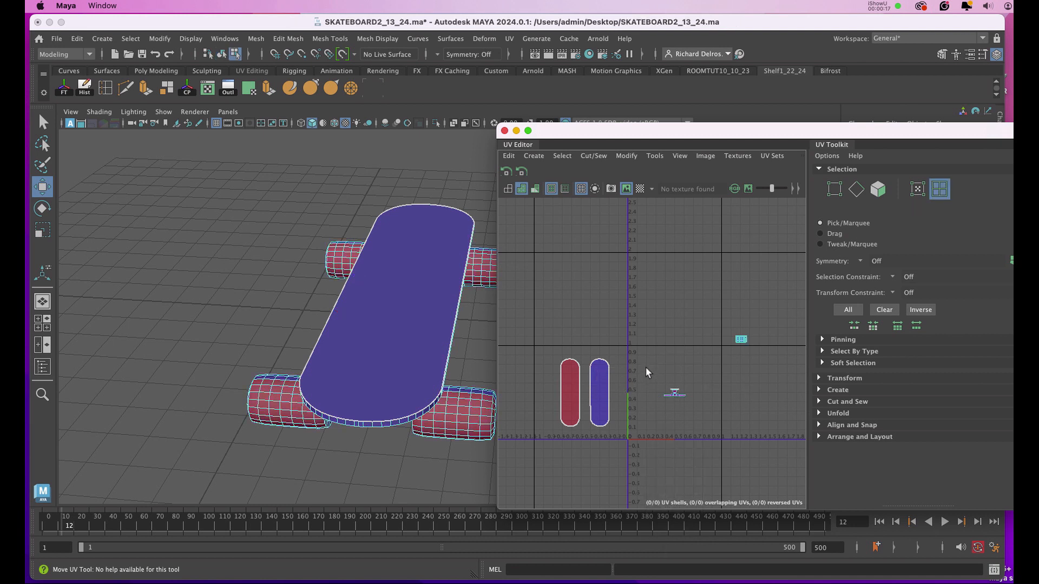
pyautogui.moveTo(720, 418); pyautogui.dragTo(704, 419)
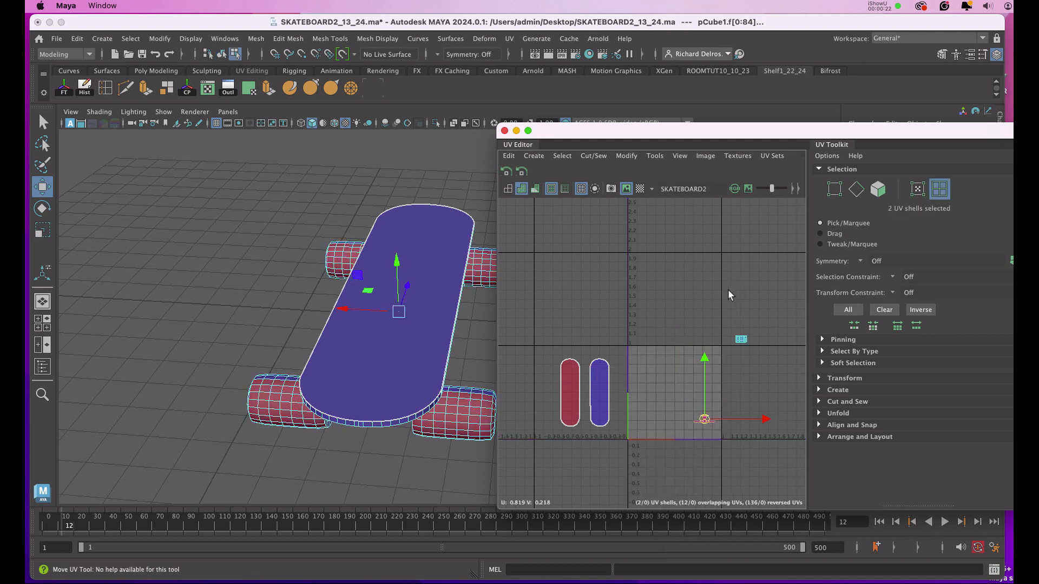
pyautogui.click(739, 341)
pyautogui.moveTo(744, 340); pyautogui.dragTo(708, 385)
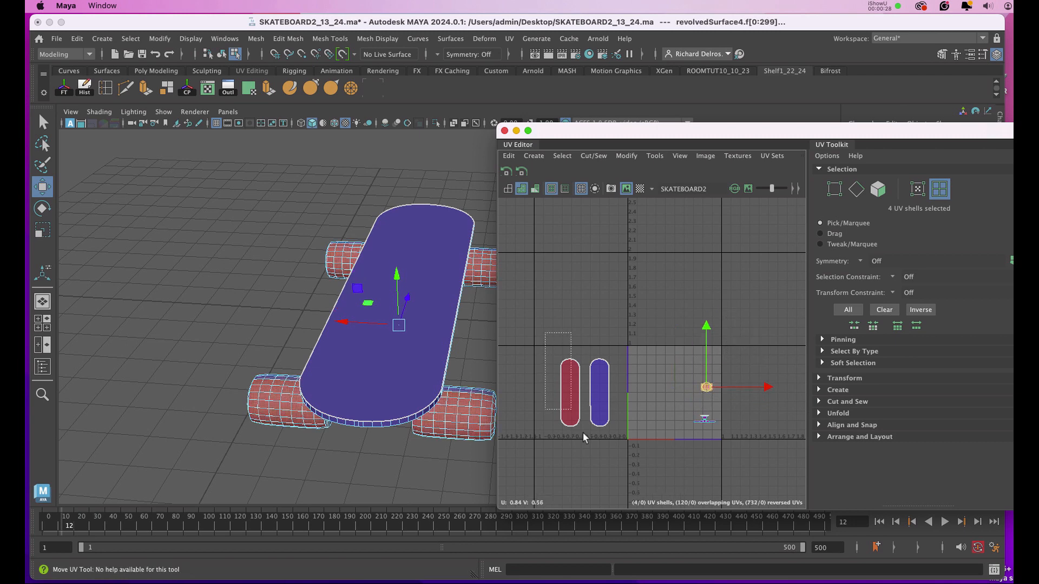
# Move both deck UV shells into the 0–1 square beside the wheel and truck shells and scale them up to nearly its height.
pyautogui.moveTo(583, 435); pyautogui.dragTo(612, 463)
pyautogui.moveTo(584, 392); pyautogui.dragTo(674, 396)
pyautogui.press('r')
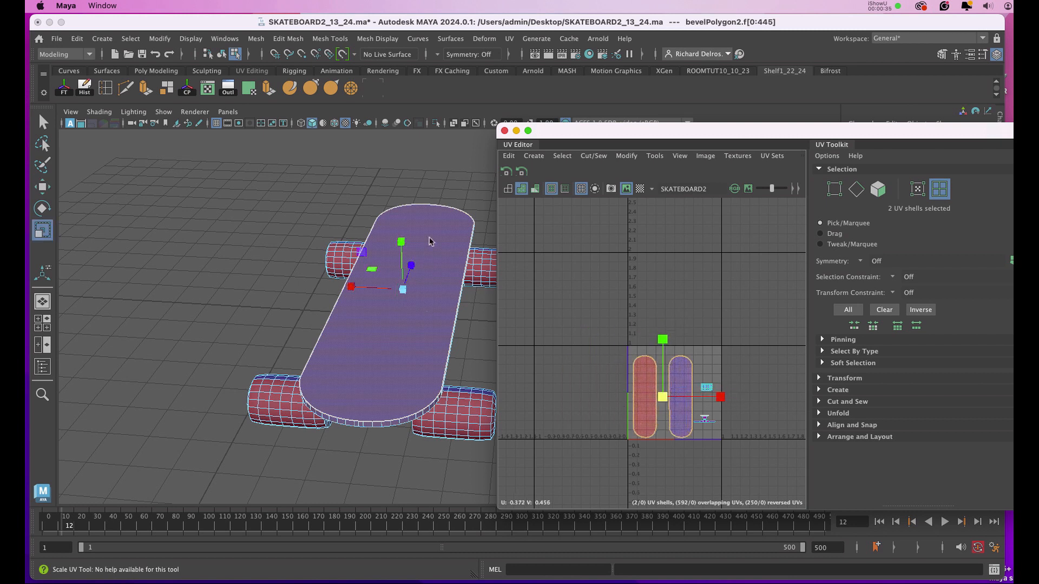
# Select all eight UV shells, save a 2048 × 2048 px PNG UV snapshot named skateboard to the Desktop, and close the UV Editor.
pyautogui.rightClick(430, 242)
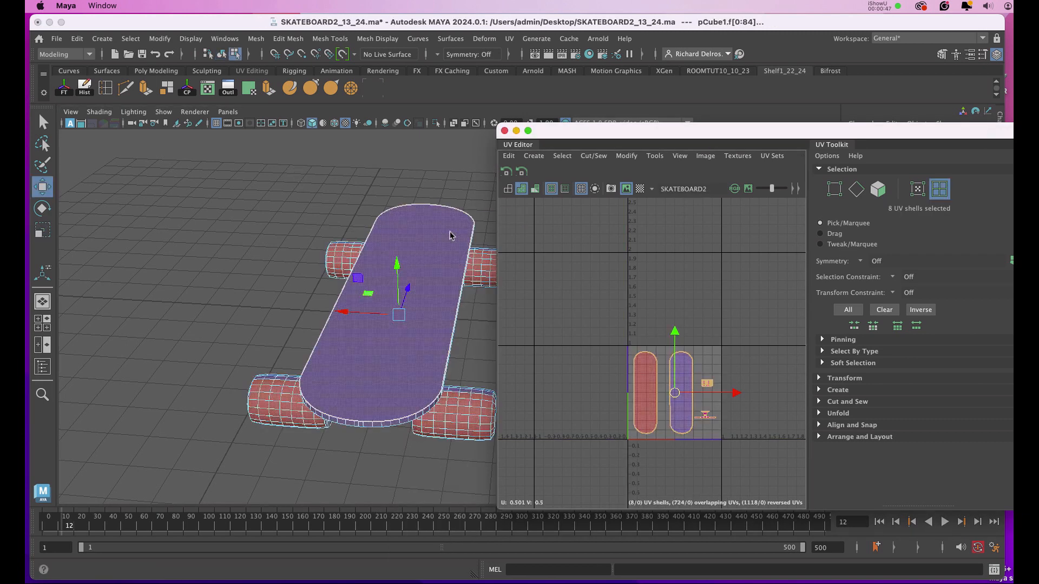
pyautogui.click(703, 157)
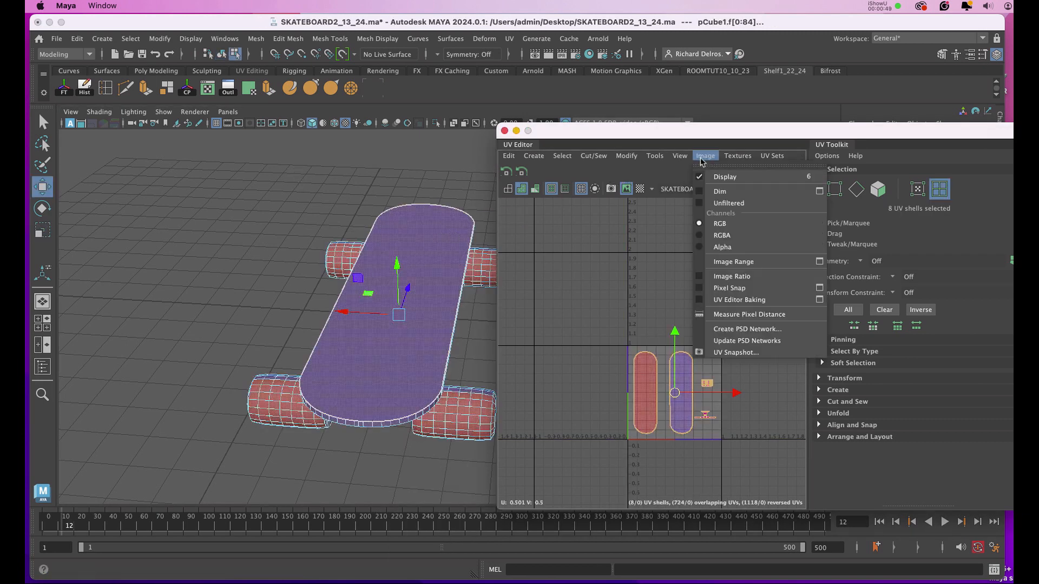
pyautogui.click(730, 353)
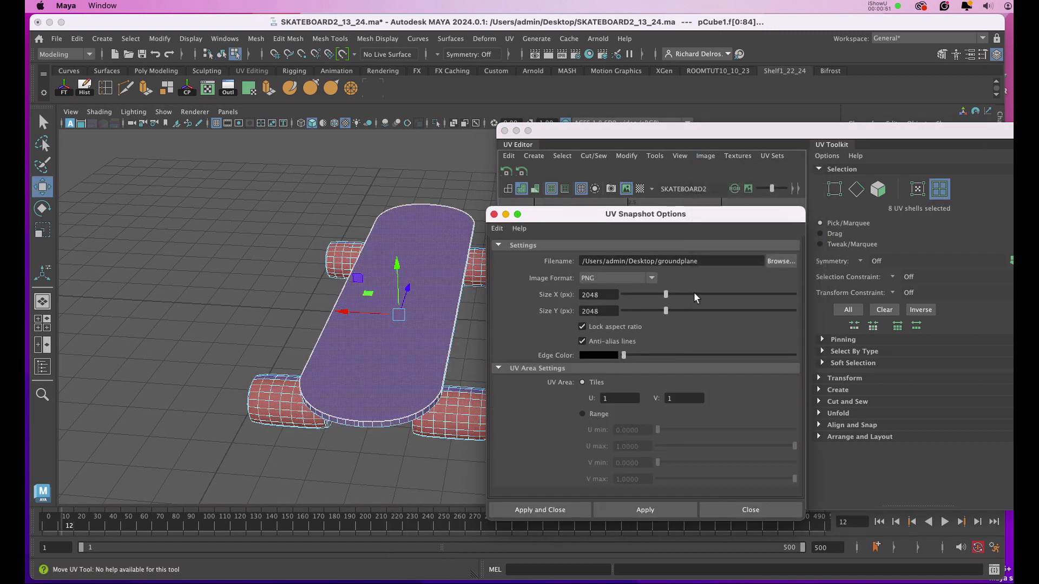
pyautogui.click(781, 260)
pyautogui.click(344, 218)
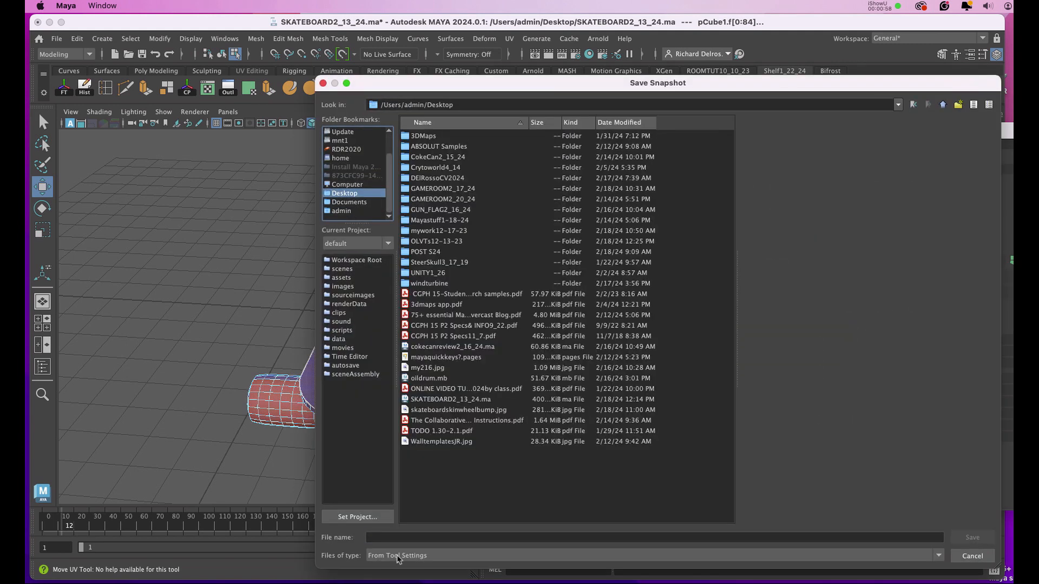
pyautogui.click(400, 538)
pyautogui.write('skateboard')
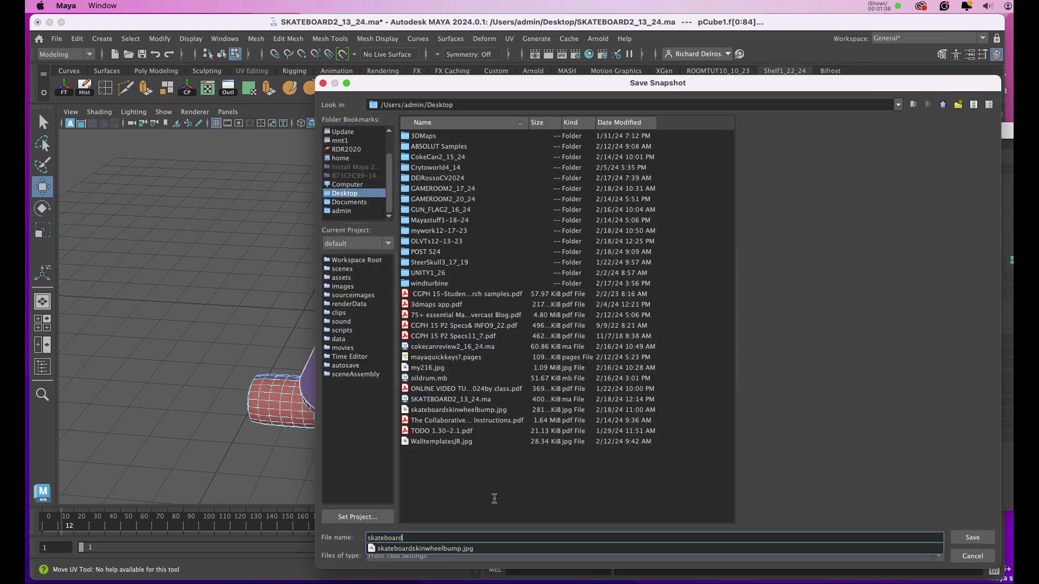
pyautogui.click(359, 199)
pyautogui.click(972, 538)
pyautogui.click(546, 509)
pyautogui.click(506, 130)
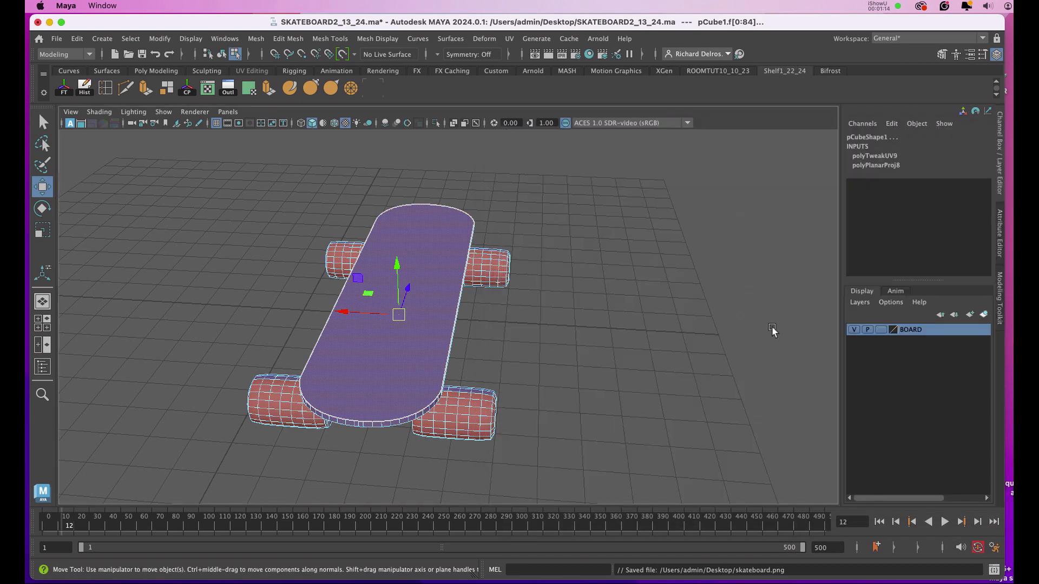
# Clear the component selection on the skateboard.
pyautogui.keyDown('alt'); pyautogui.moveTo(772, 326); pyautogui.dragTo(698, 281); pyautogui.keyUp('alt')
pyautogui.keyDown('alt'); pyautogui.moveTo(697, 279); pyautogui.dragTo(680, 319, button='middle'); pyautogui.keyUp('alt')
pyautogui.keyDown('alt'); pyautogui.moveTo(677, 281); pyautogui.dragTo(652, 269, button='right'); pyautogui.keyUp('alt')
pyautogui.click(652, 269)
pyautogui.keyDown('alt'); pyautogui.moveTo(673, 284); pyautogui.dragTo(634, 294); pyautogui.keyUp('alt')
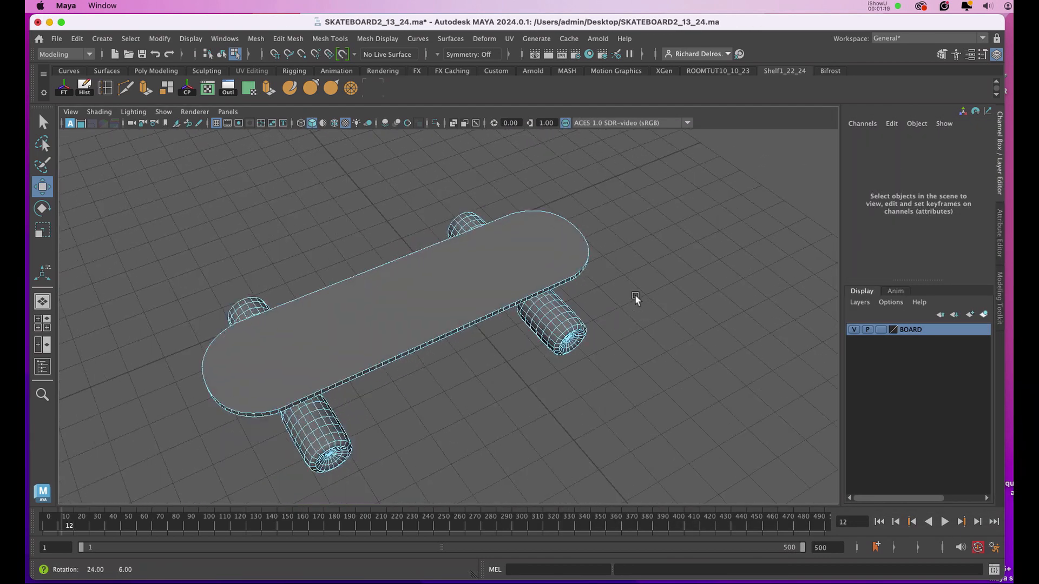